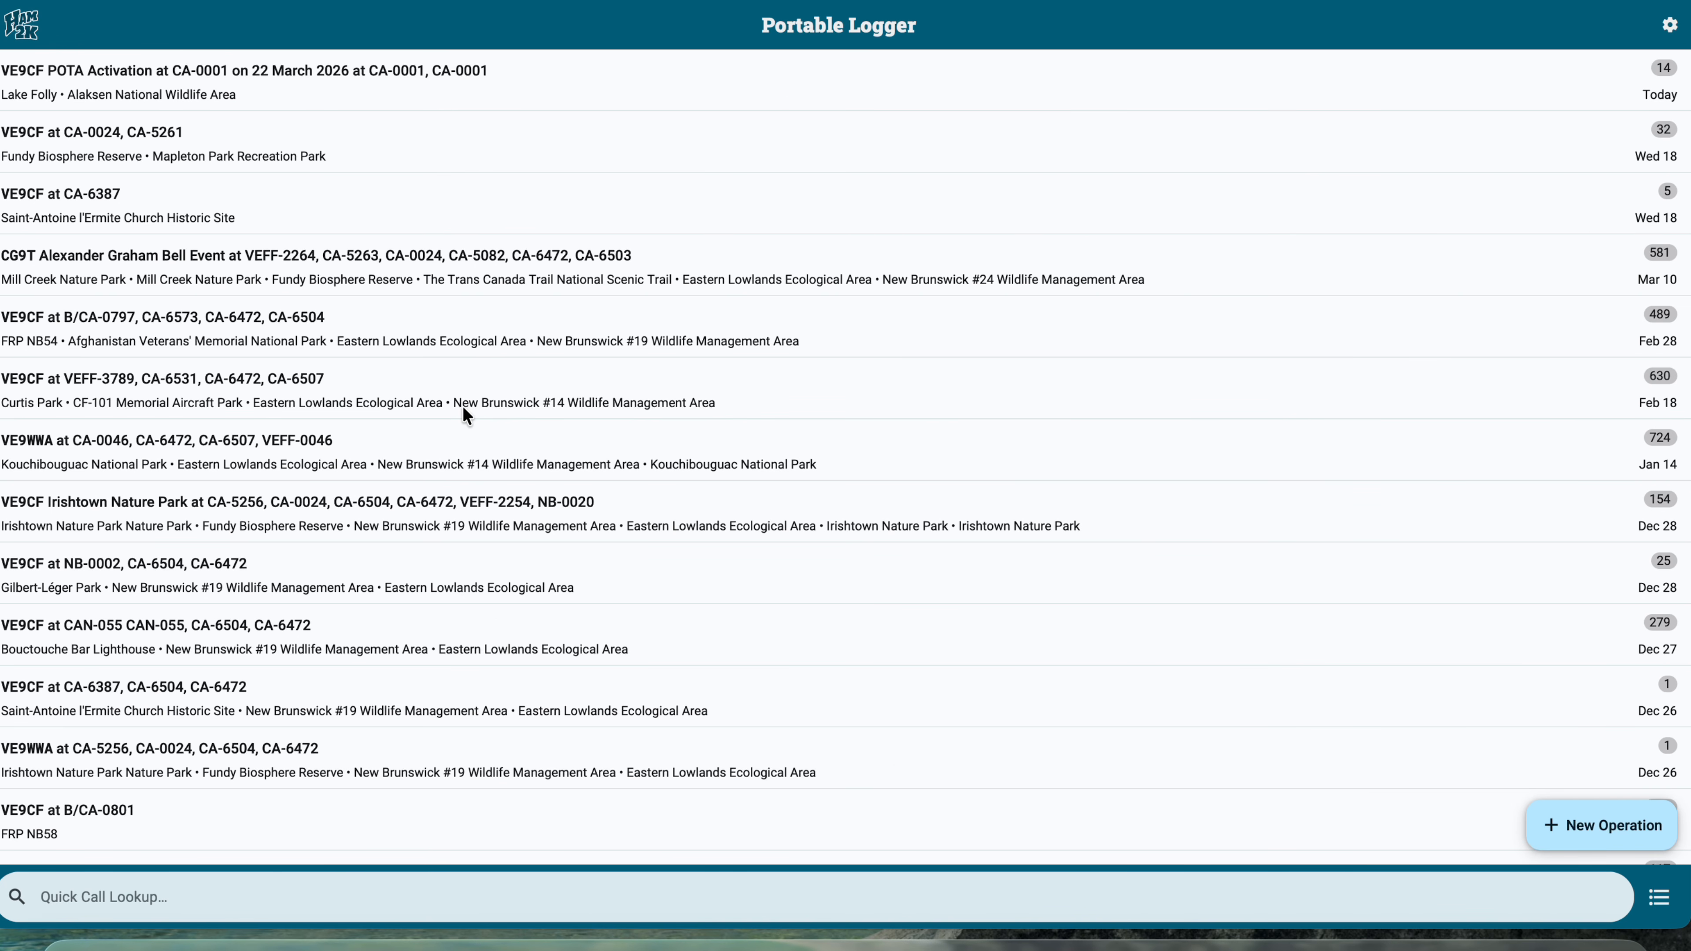
# Open the 22 March 2026 POTA activation operation at CA-0001 and go to its operation log management.
pyautogui.click(362, 95)
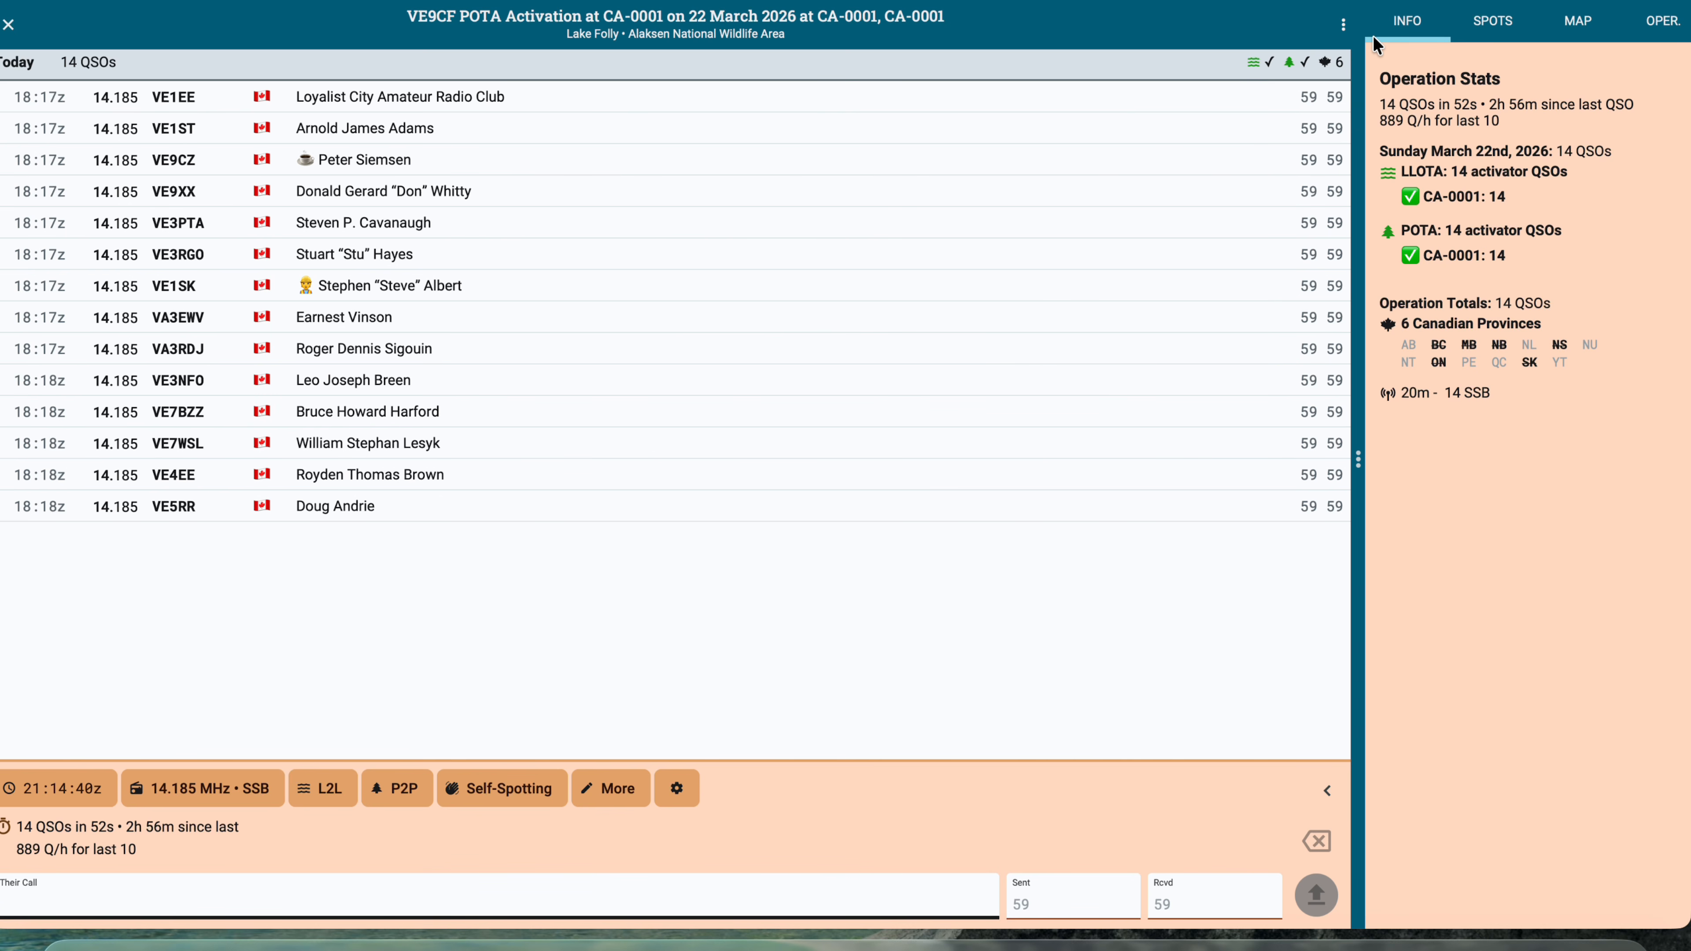
pyautogui.click(1654, 32)
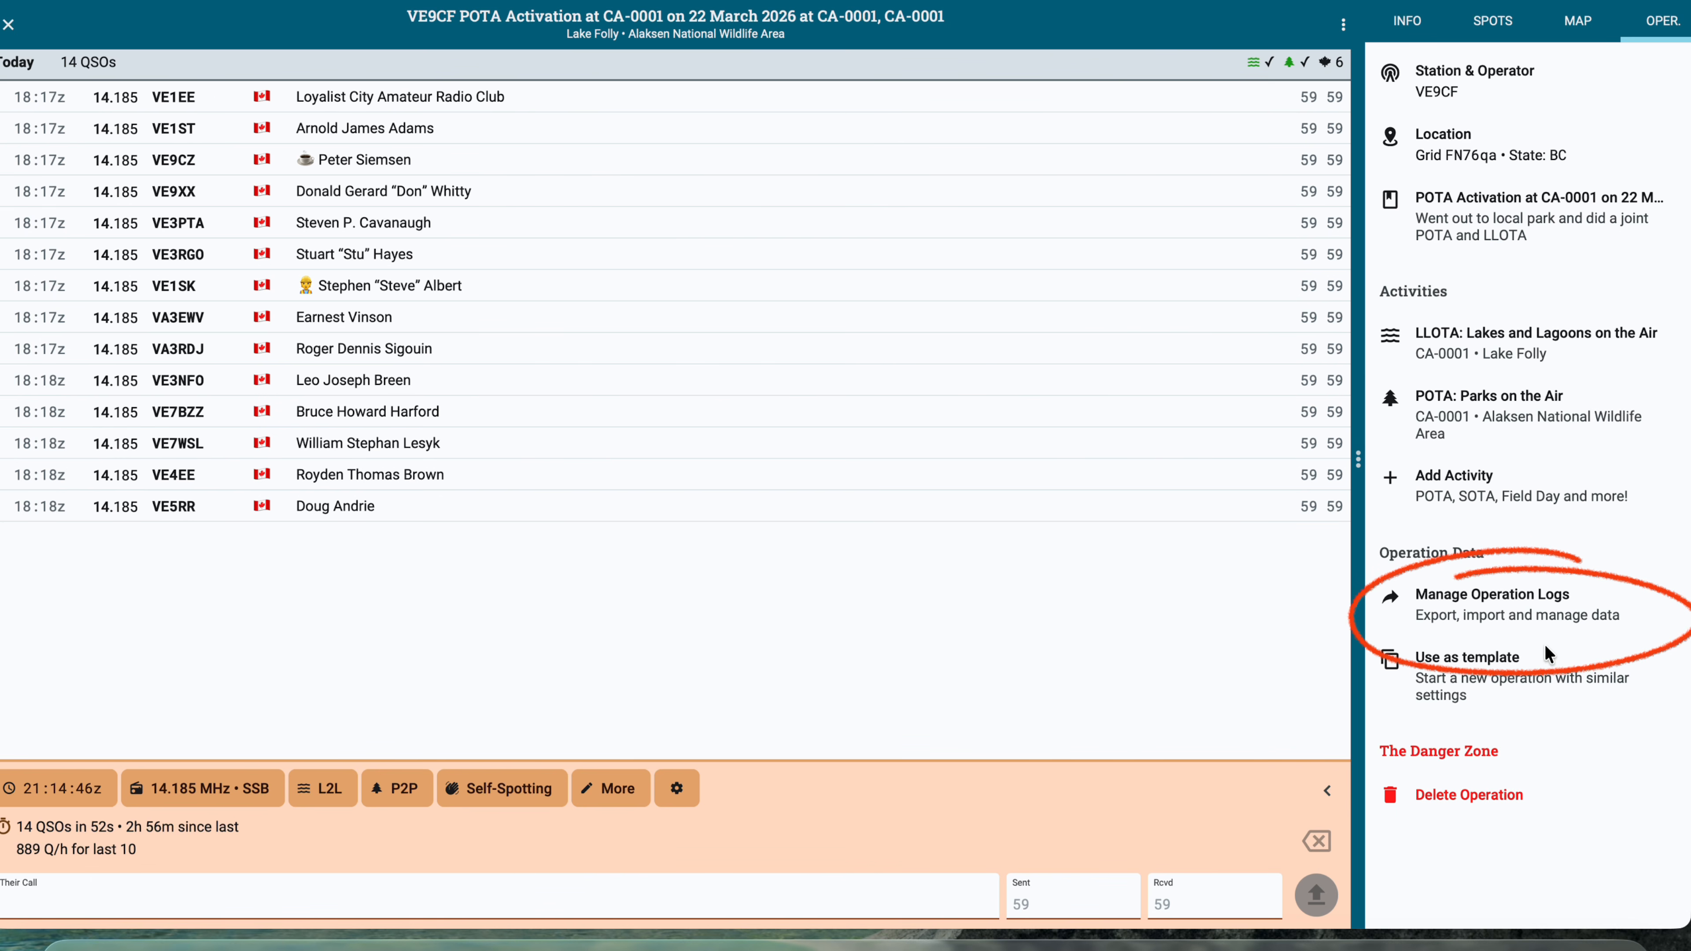
pyautogui.click(1457, 605)
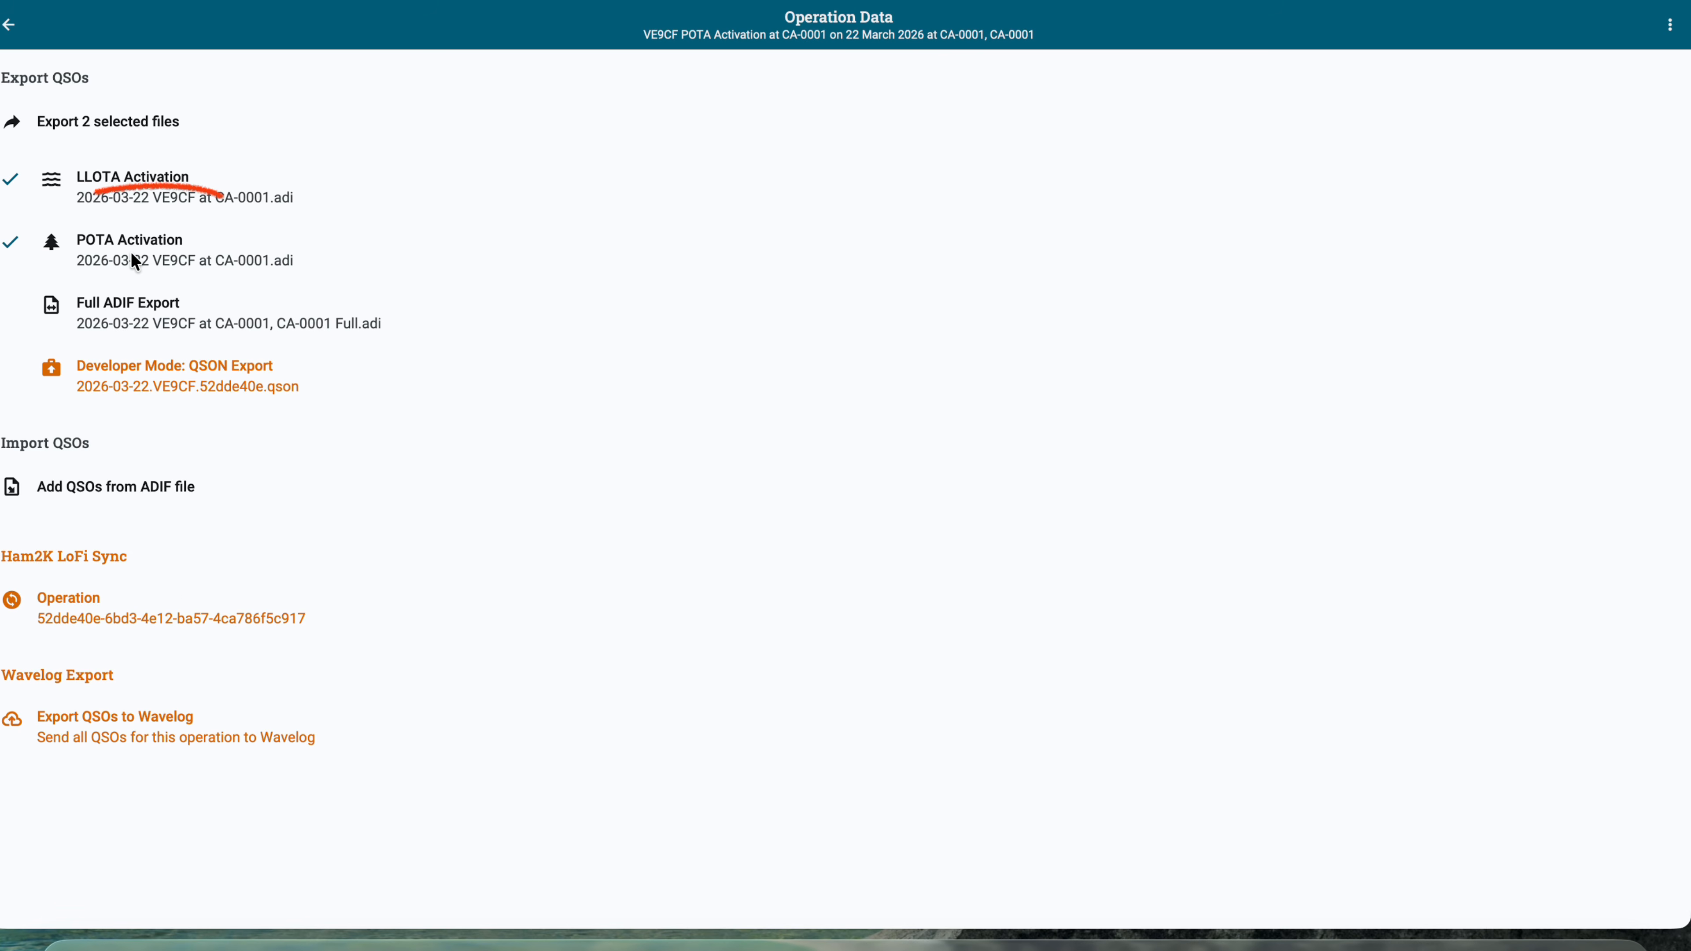
# Export the POTA Activation log as 2026-03-22 VE9CF at CA-0001.adi to Downloads, replacing the existing file.
pyautogui.click(156, 257)
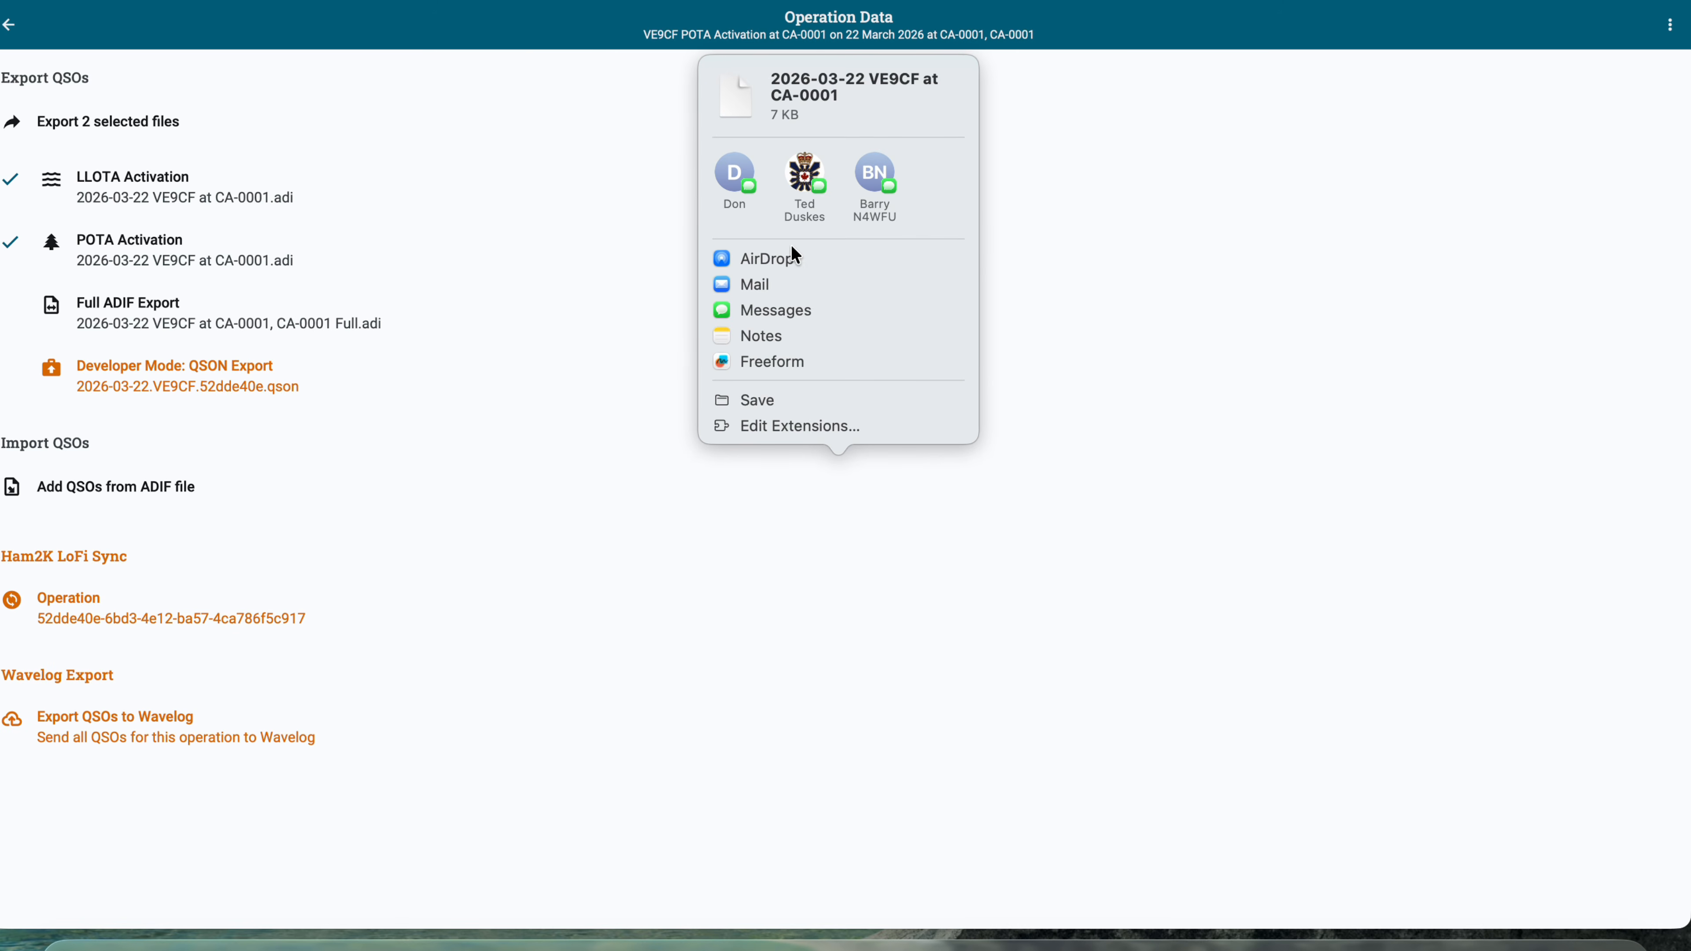
pyautogui.click(774, 406)
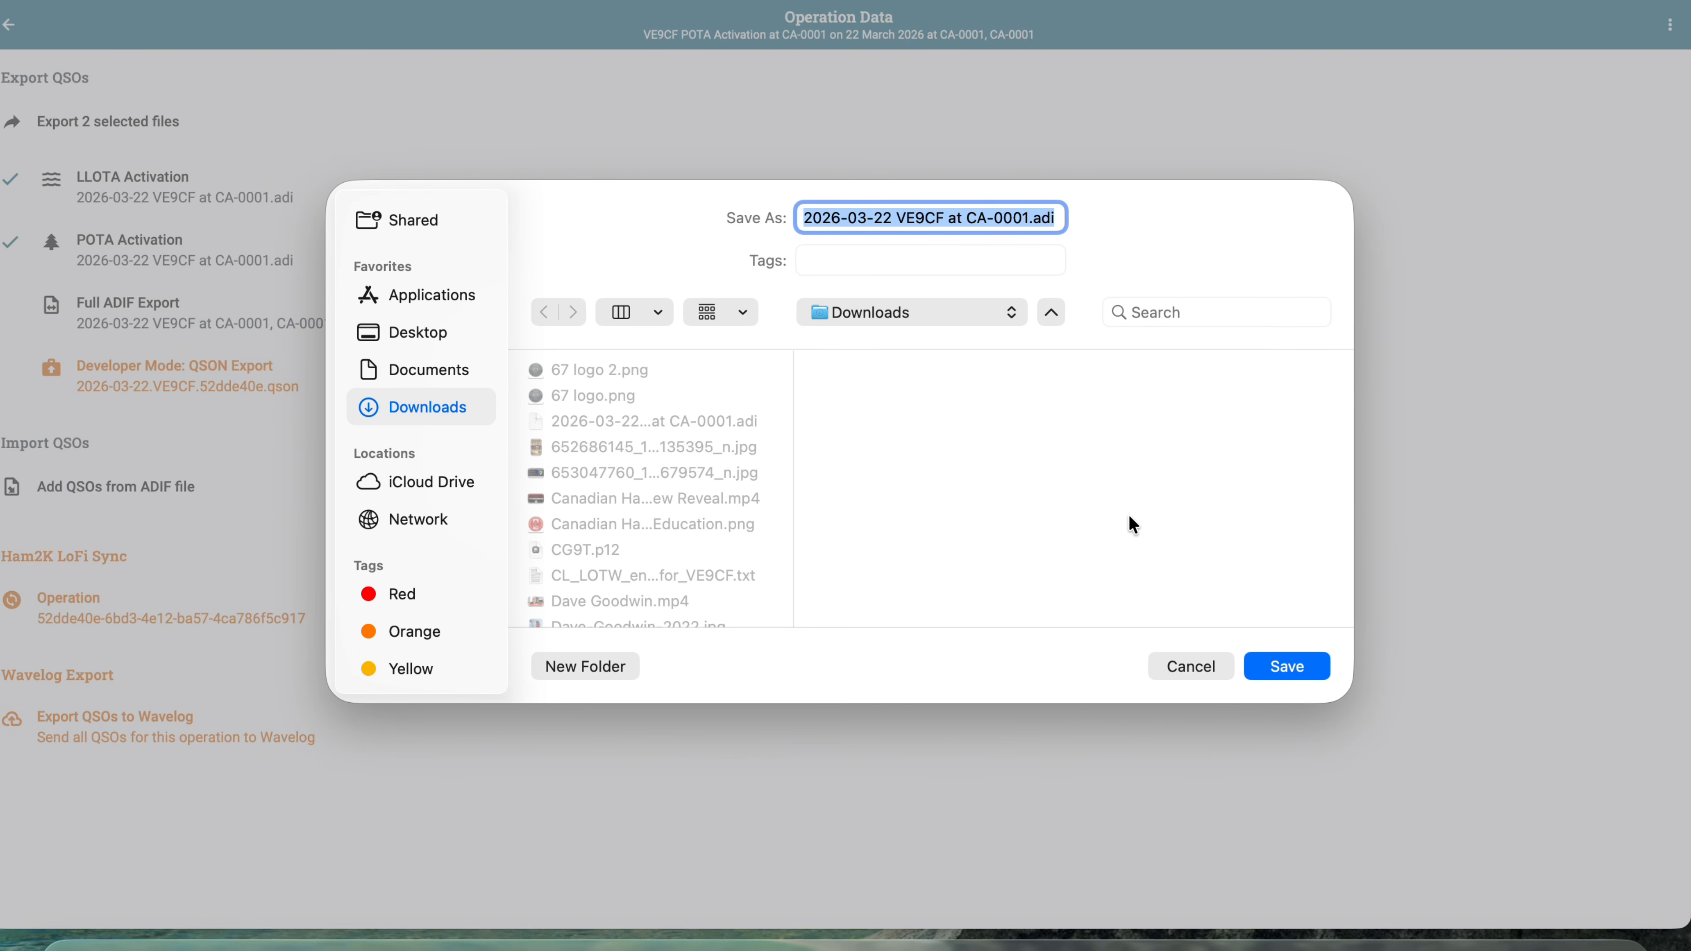
pyautogui.click(1289, 661)
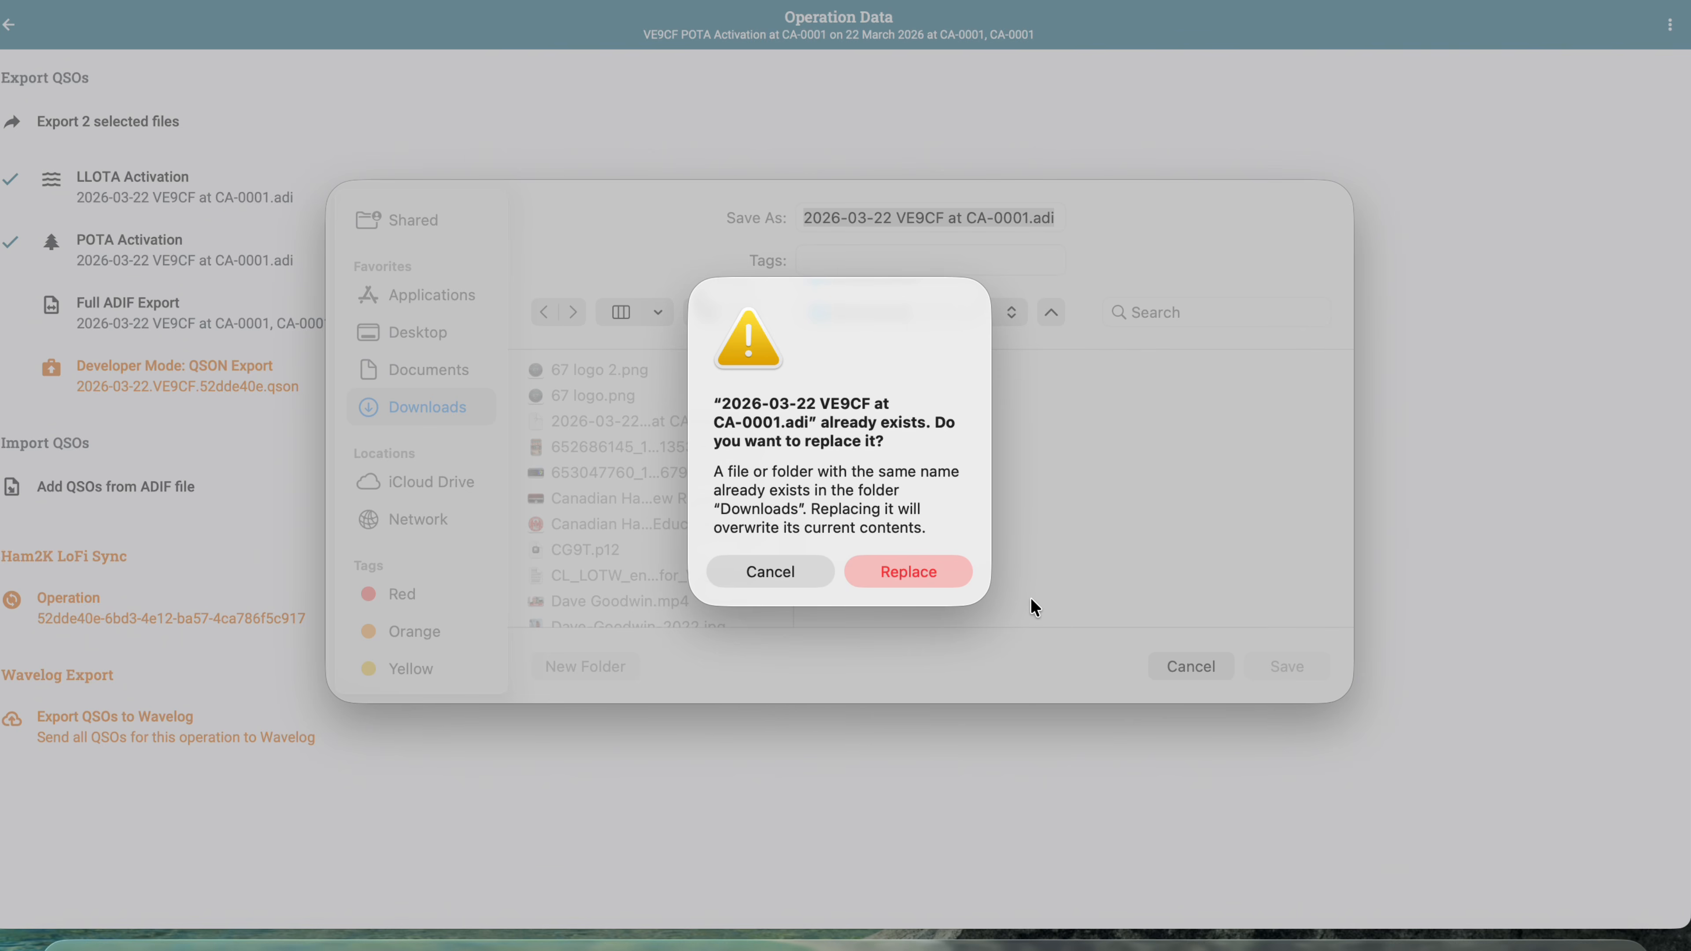
pyautogui.click(924, 575)
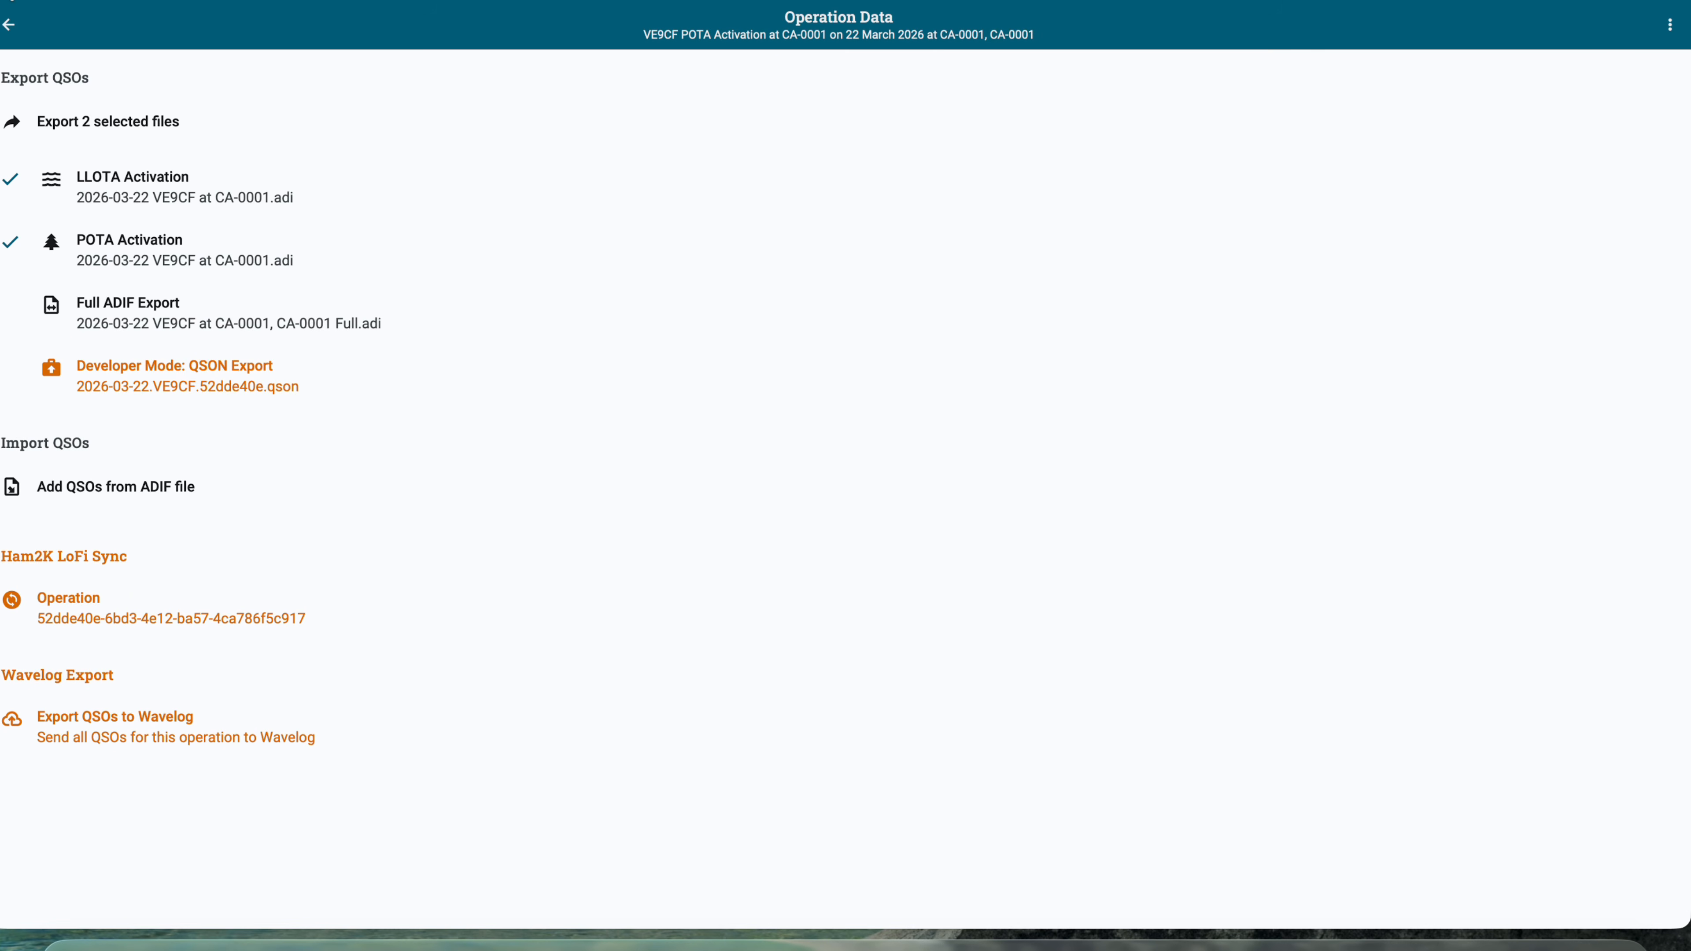
# Switch to Google Chrome and open the My Log Uploads page on the Parks on the Air site.
pyautogui.click(3, 1)
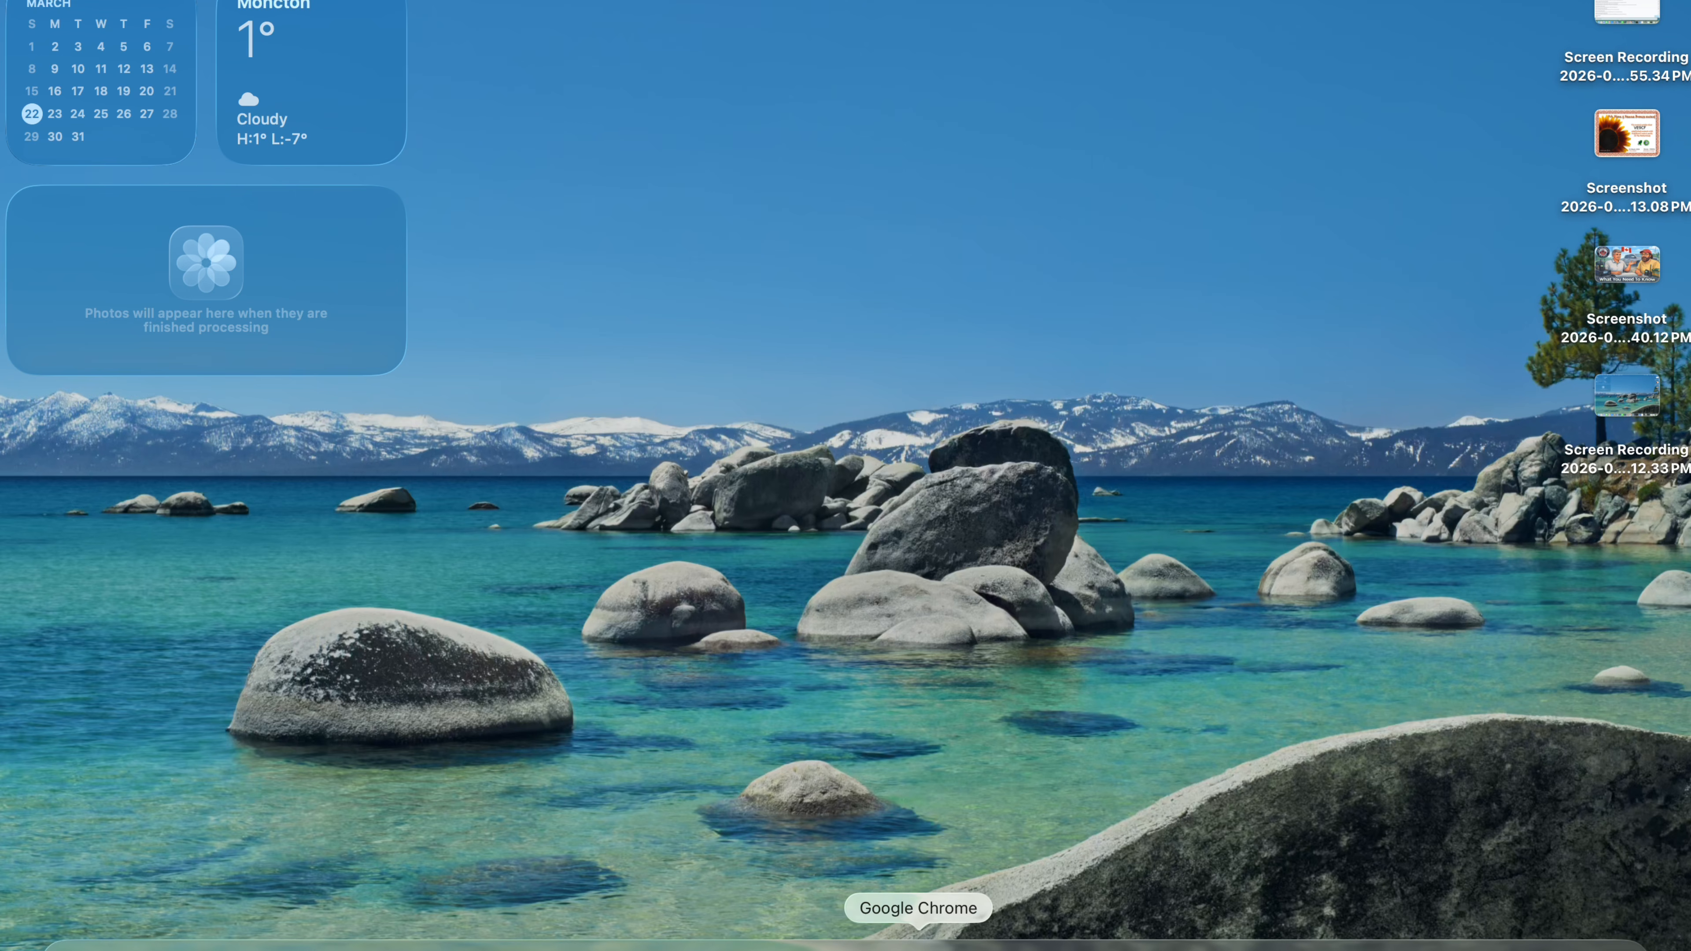
pyautogui.click(919, 944)
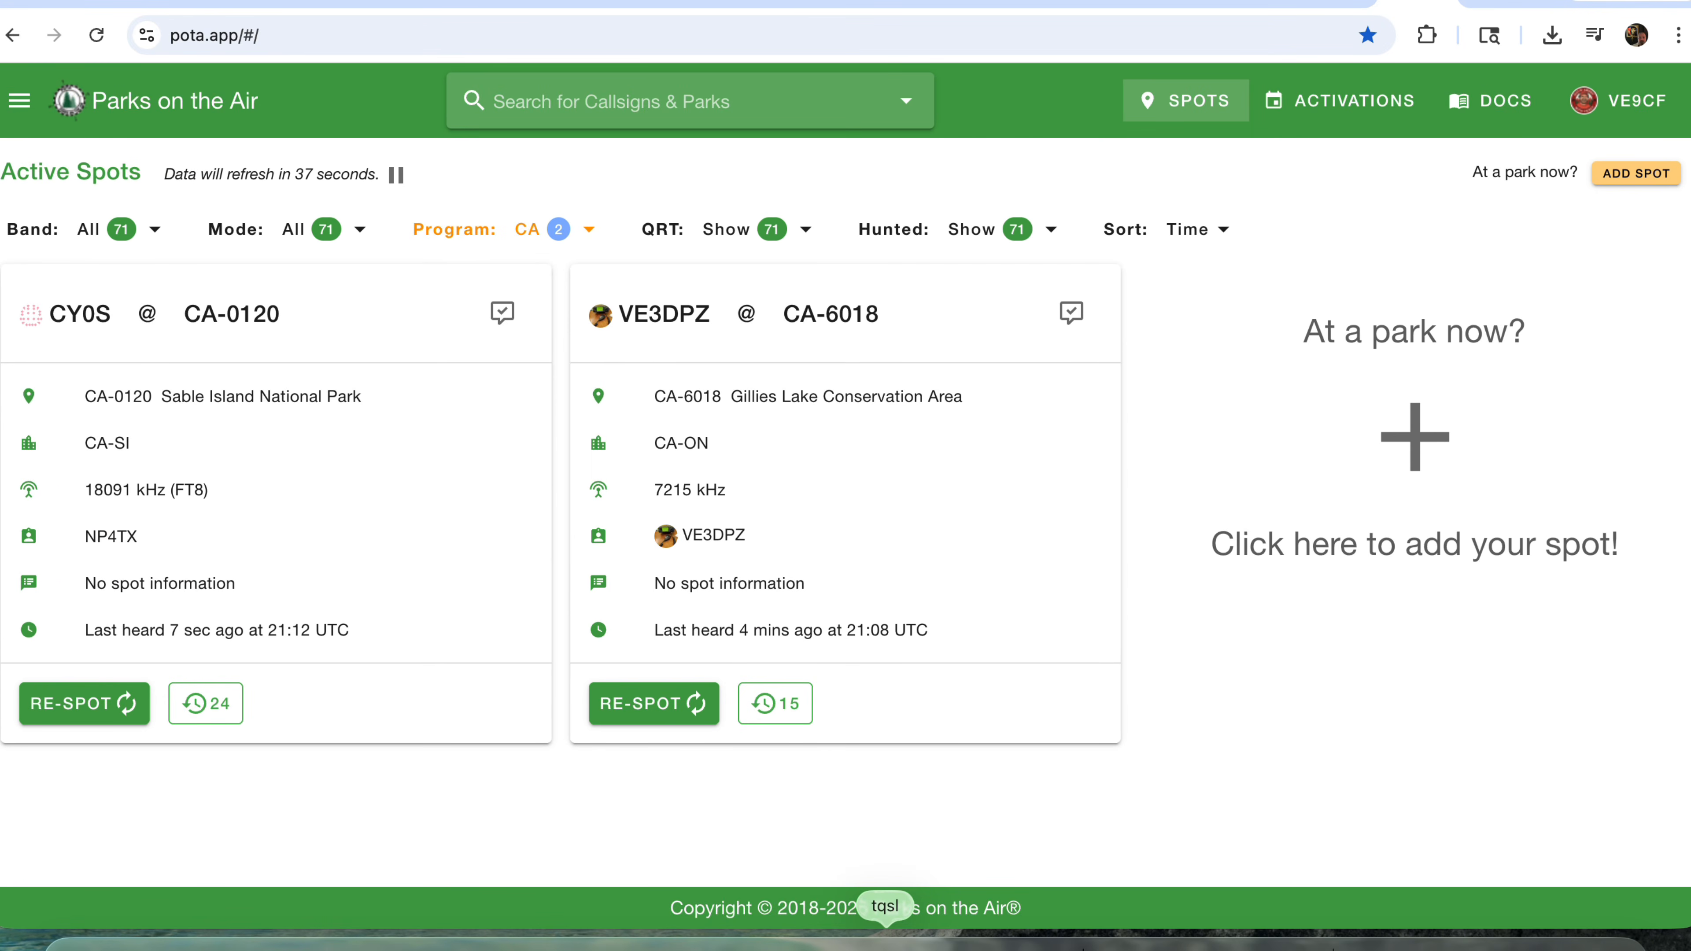
pyautogui.click(20, 106)
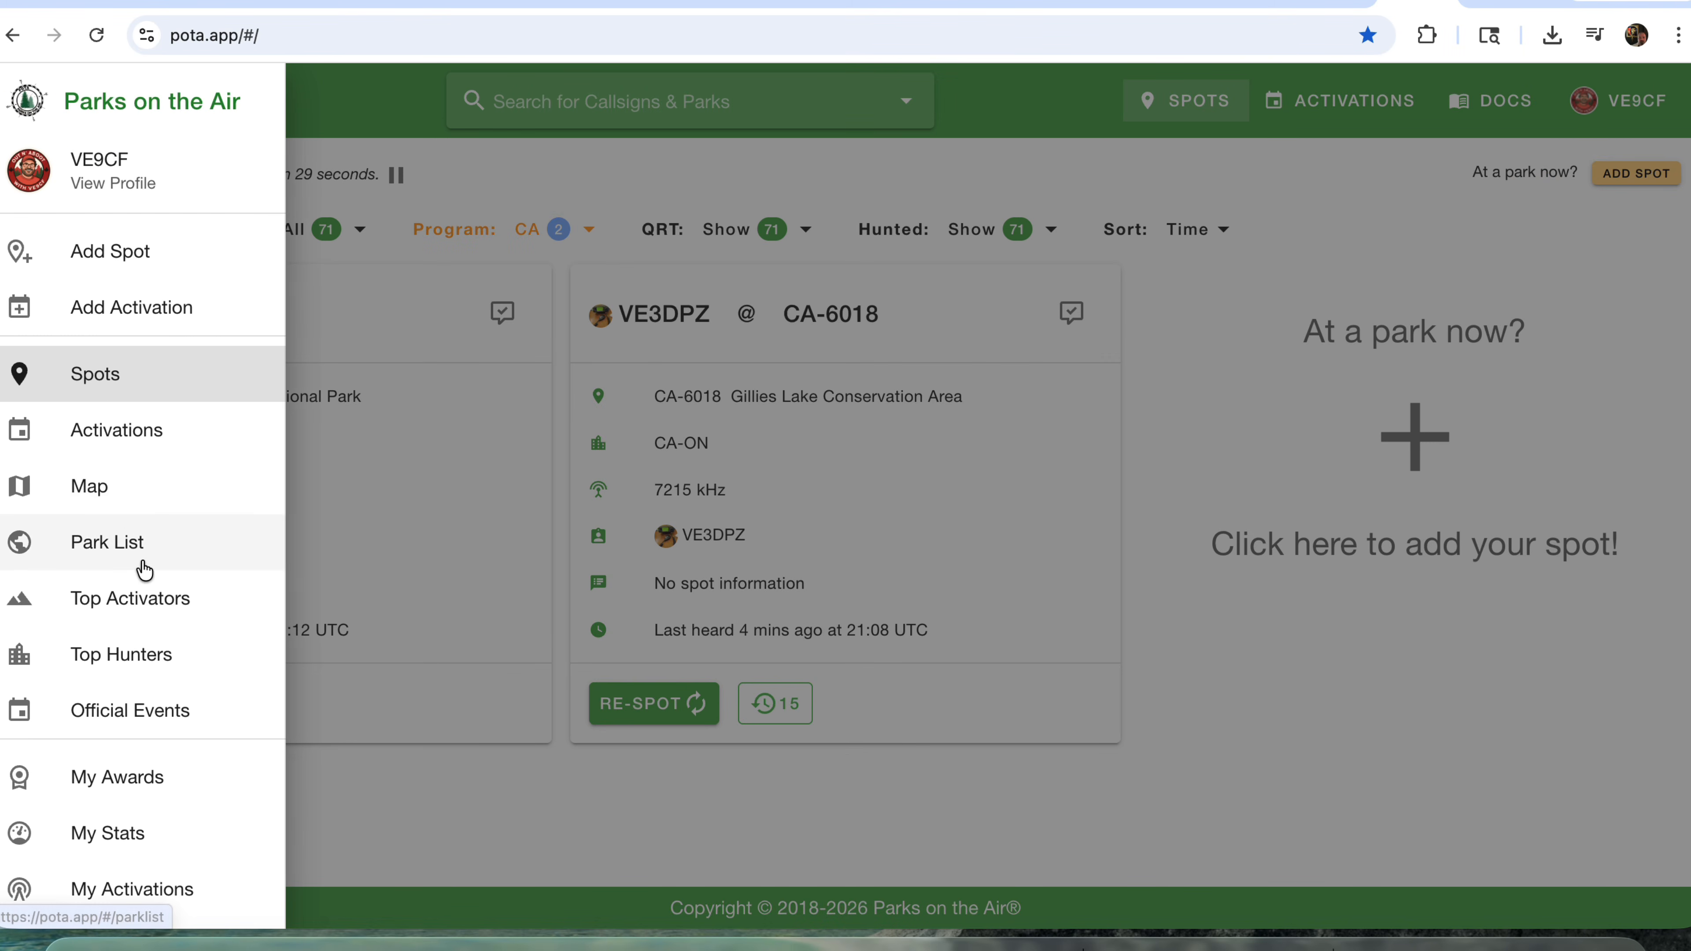
pyautogui.scroll(-5, 144, 570)
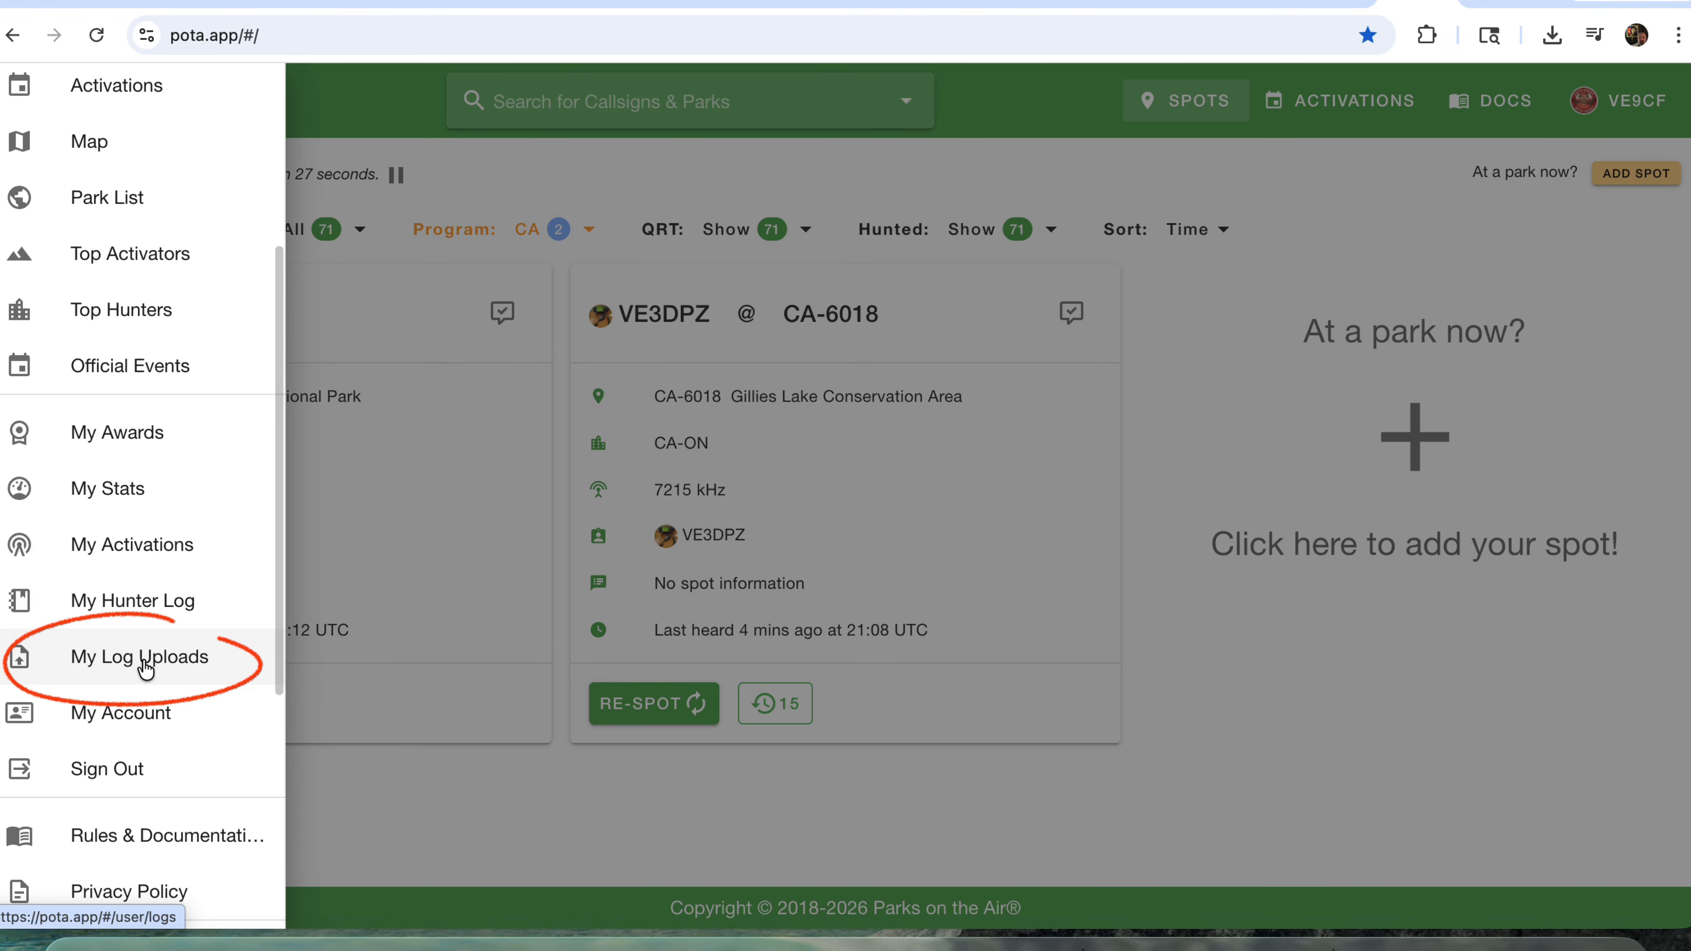
pyautogui.click(146, 666)
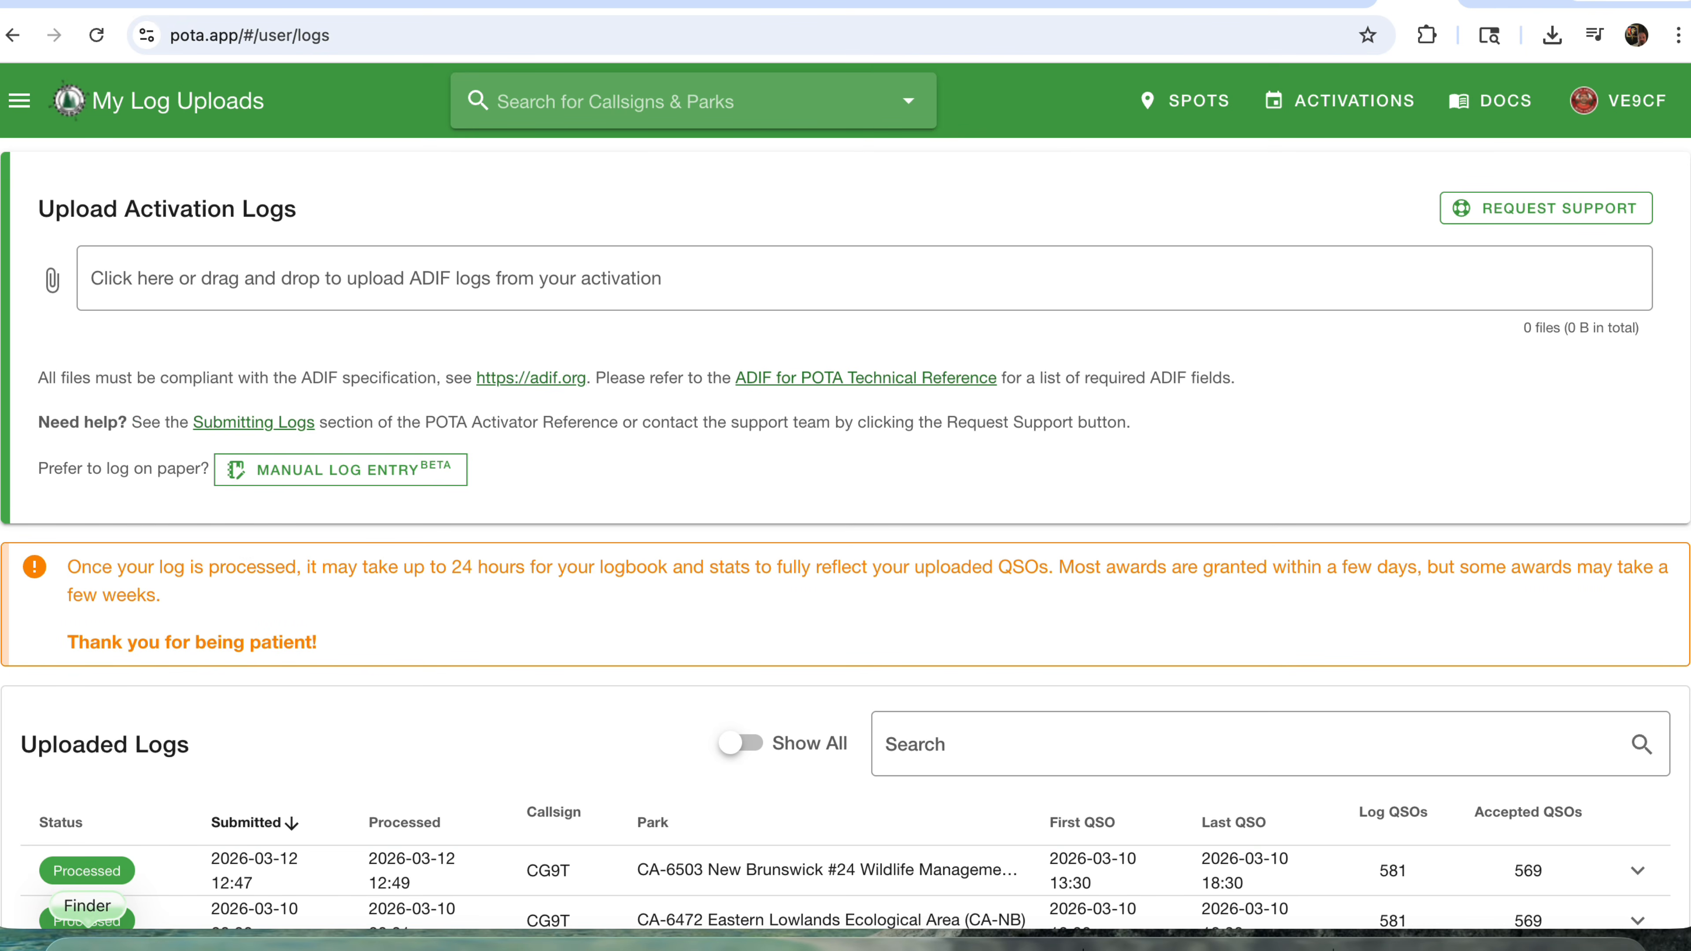
pyautogui.click(87, 933)
pyautogui.click(756, 507)
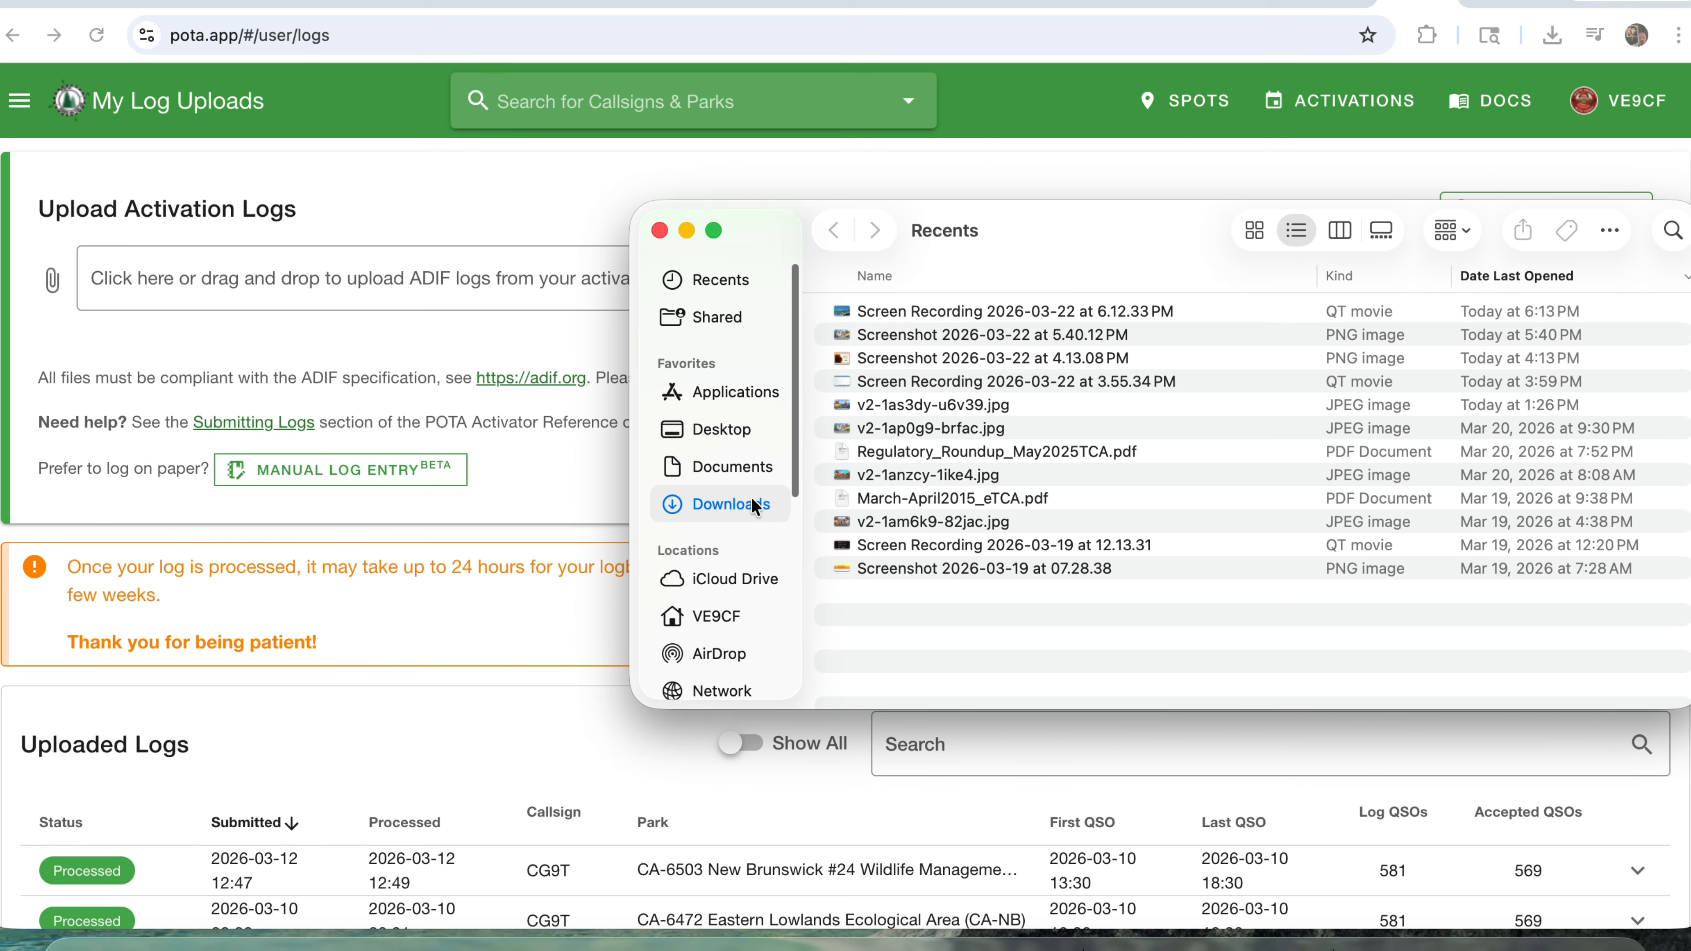
pyautogui.moveTo(971, 337); pyautogui.dragTo(1007, 353)
pyautogui.click(361, 276)
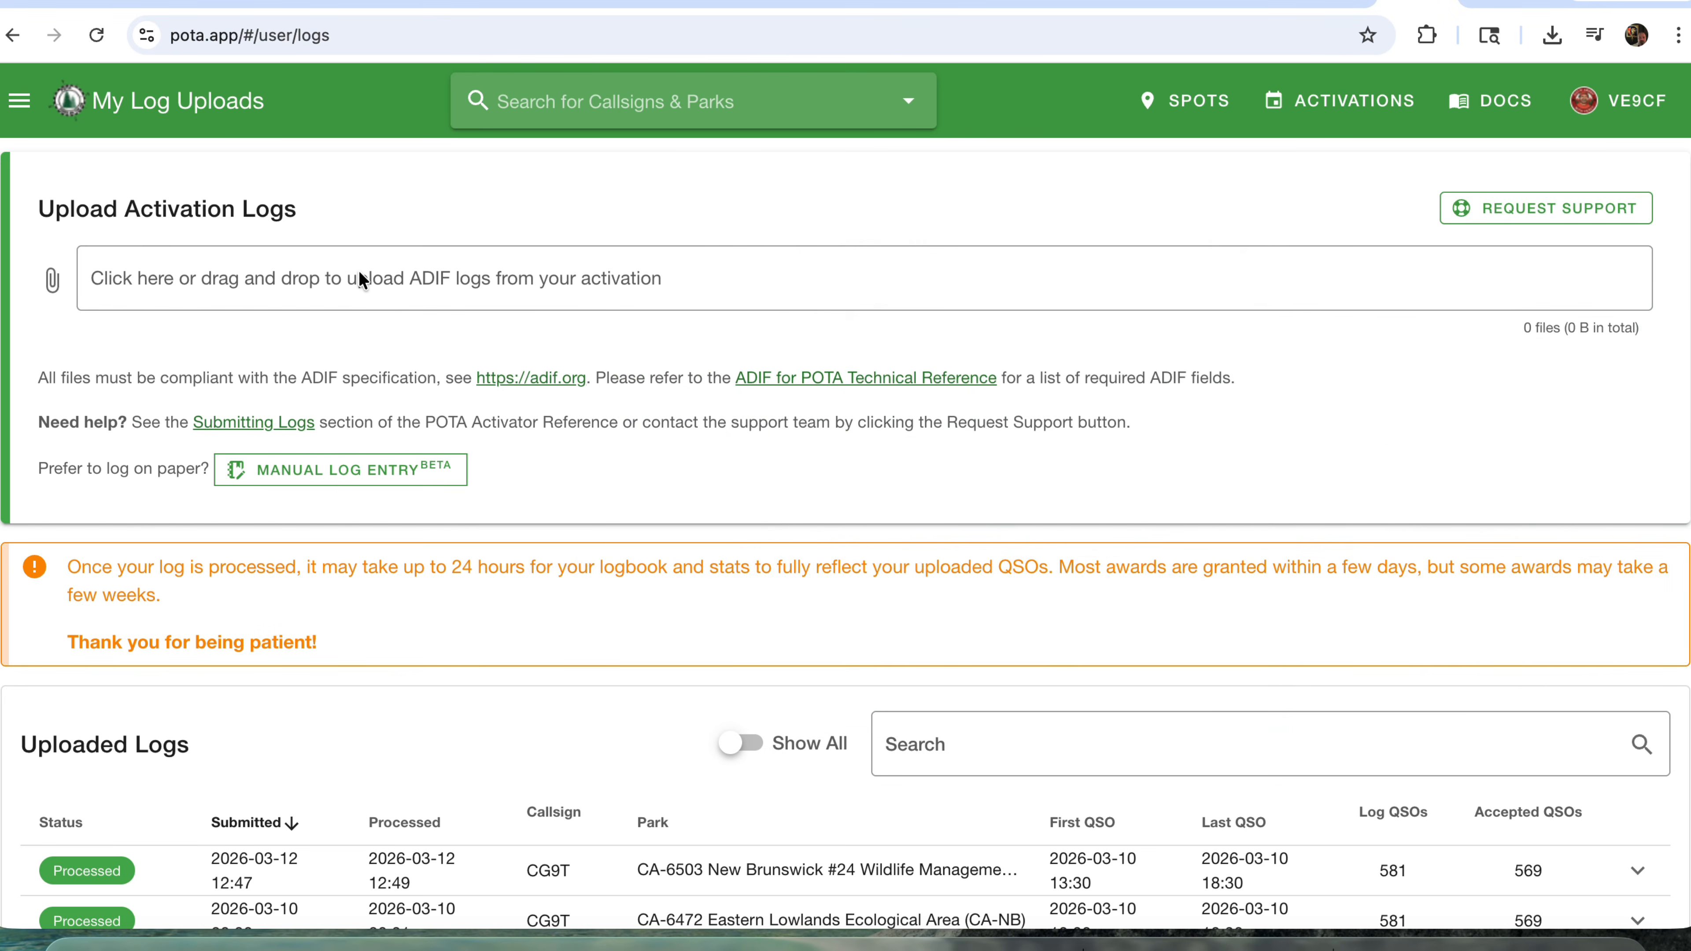
# Attach 2026-03-22 VE9CF at CA-0001.adi from the Downloads folder to the activation log upload.
pyautogui.click(399, 278)
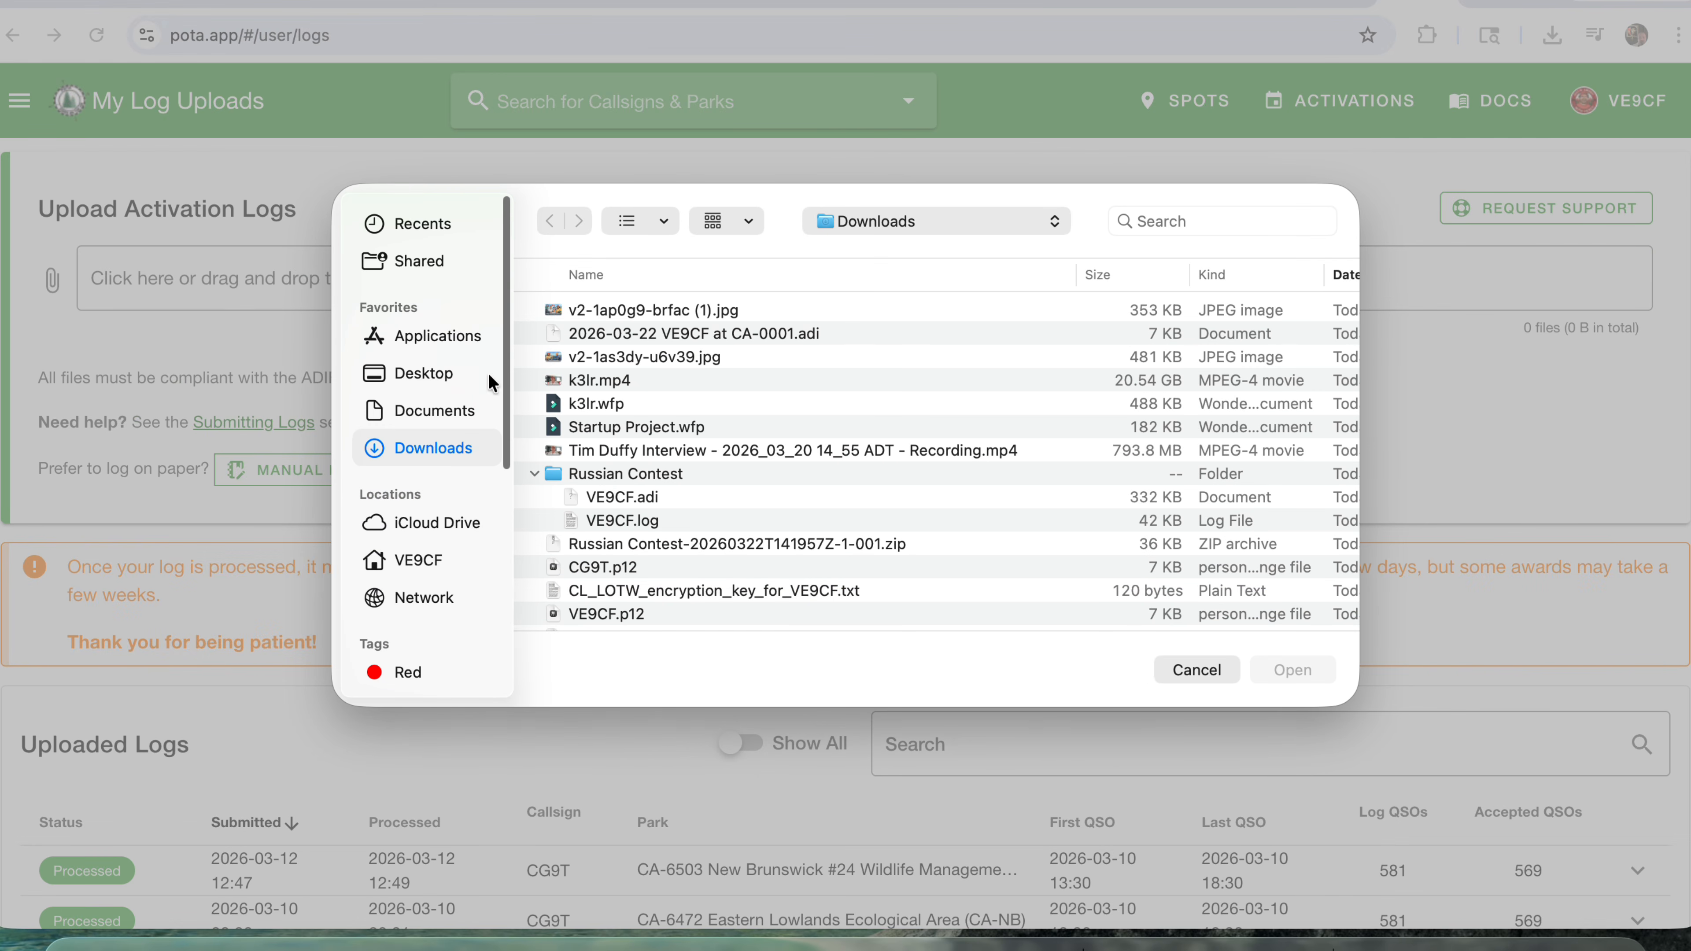
pyautogui.click(678, 334)
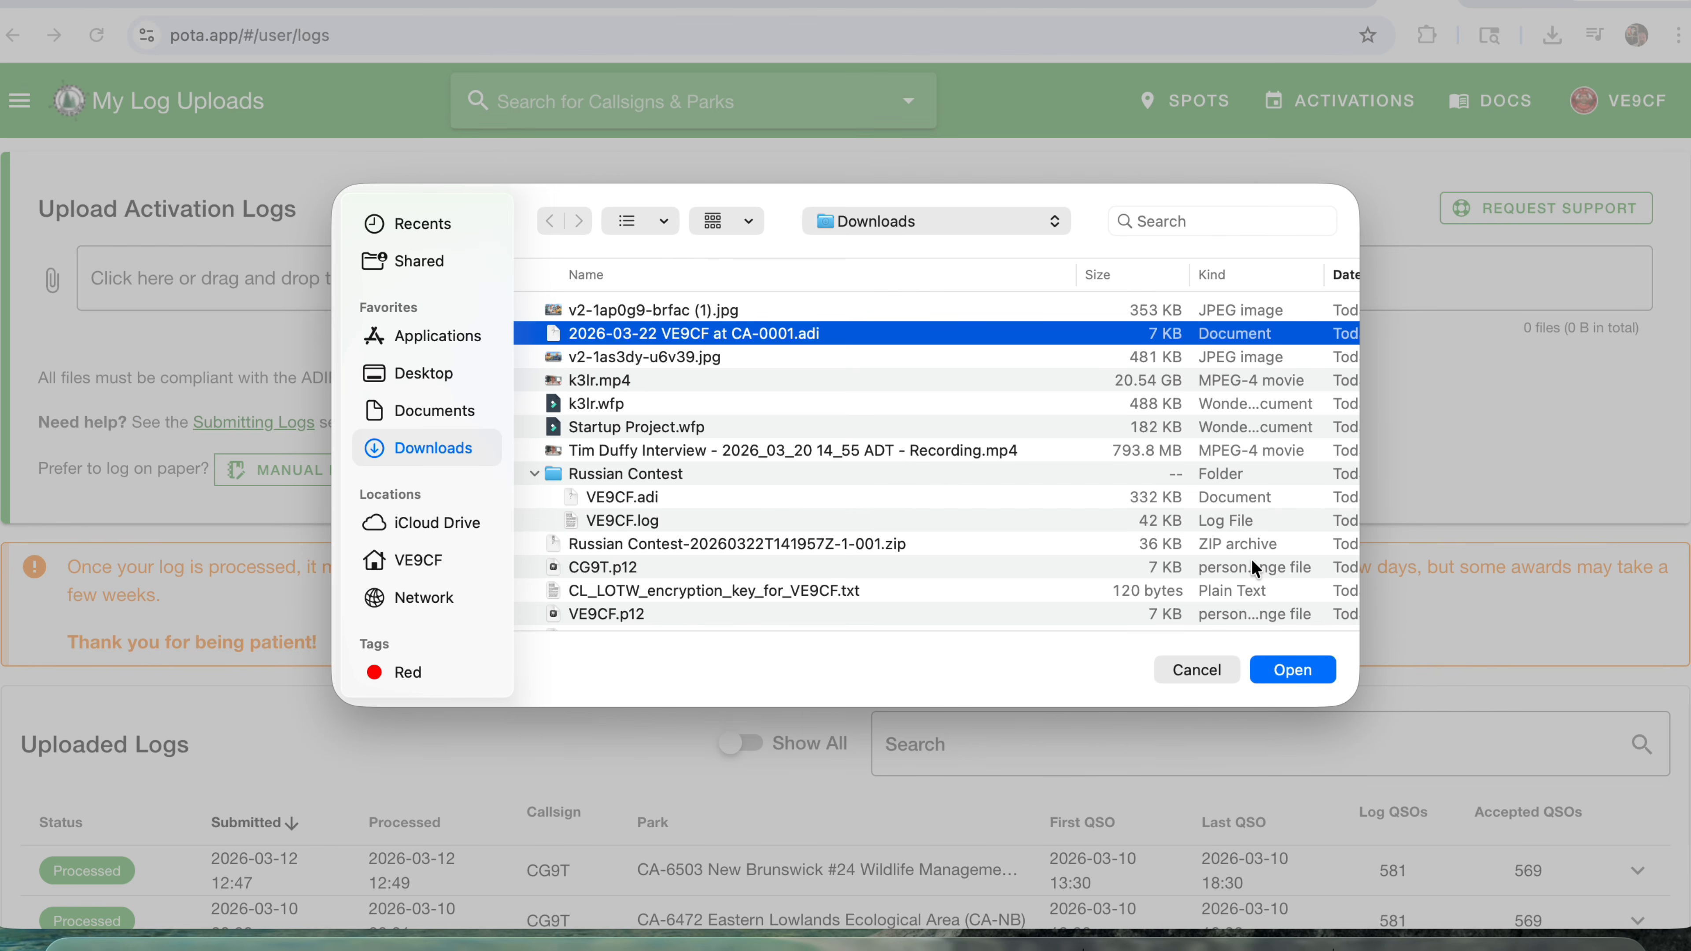
pyautogui.click(1302, 669)
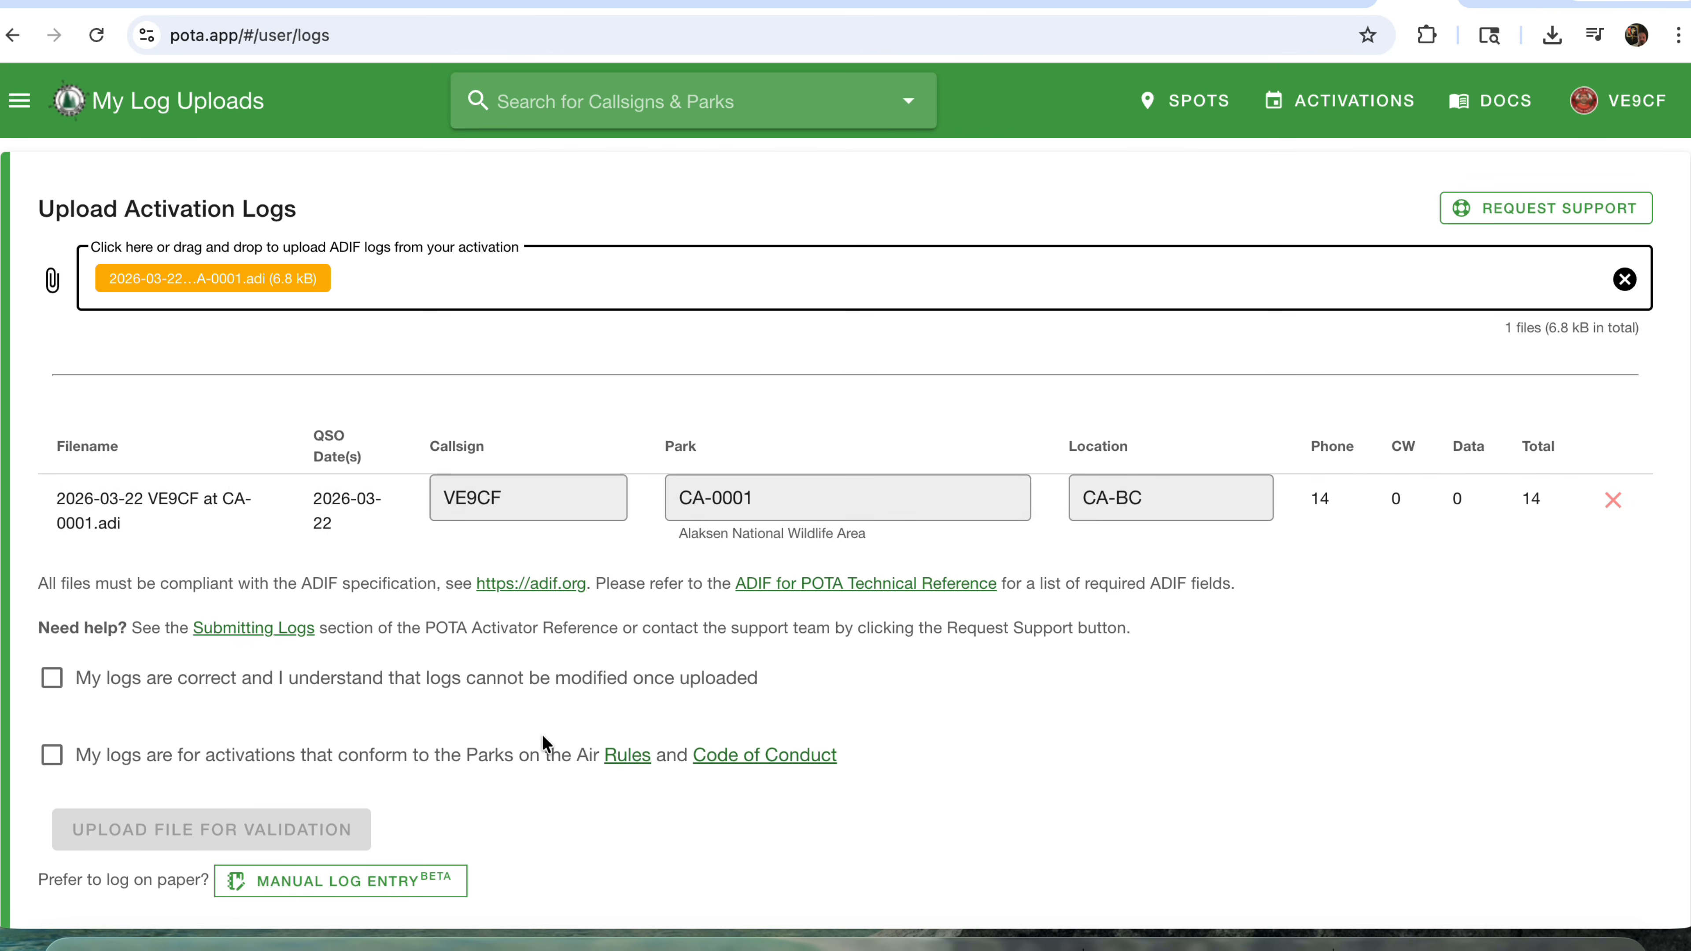
# Accept both declarations: that the logs are correct and that the activations conform to the Parks on the Air Rules and Code of Conduct.
pyautogui.click(51, 678)
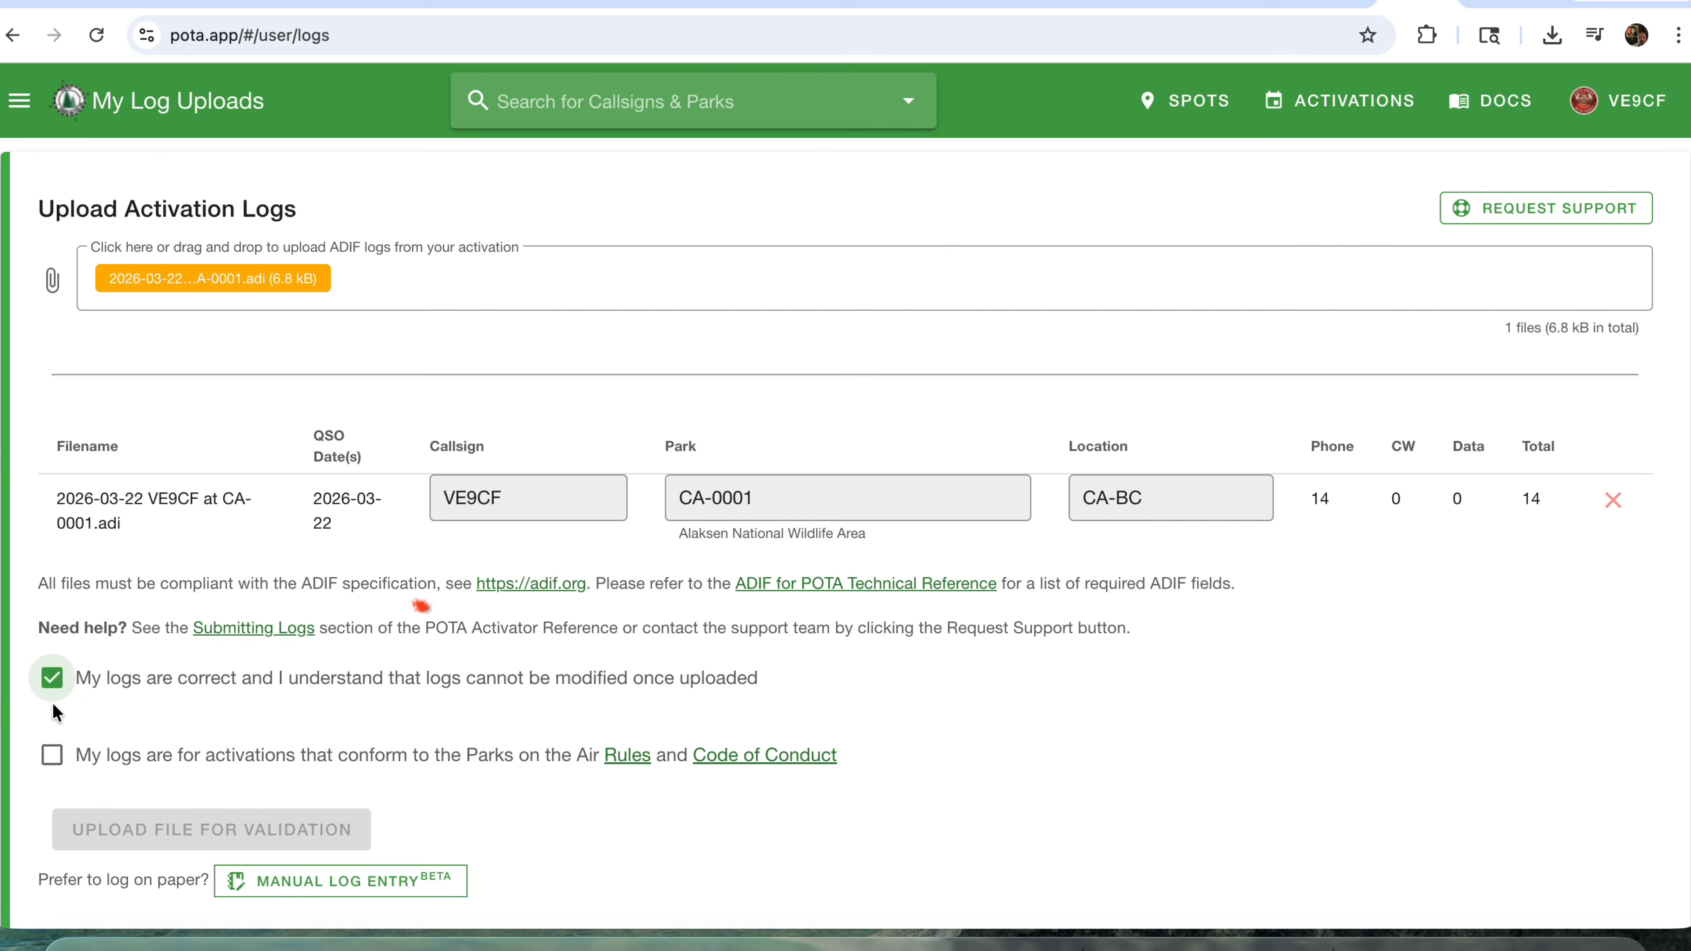
pyautogui.click(51, 755)
pyautogui.scroll(-2, 376, 723)
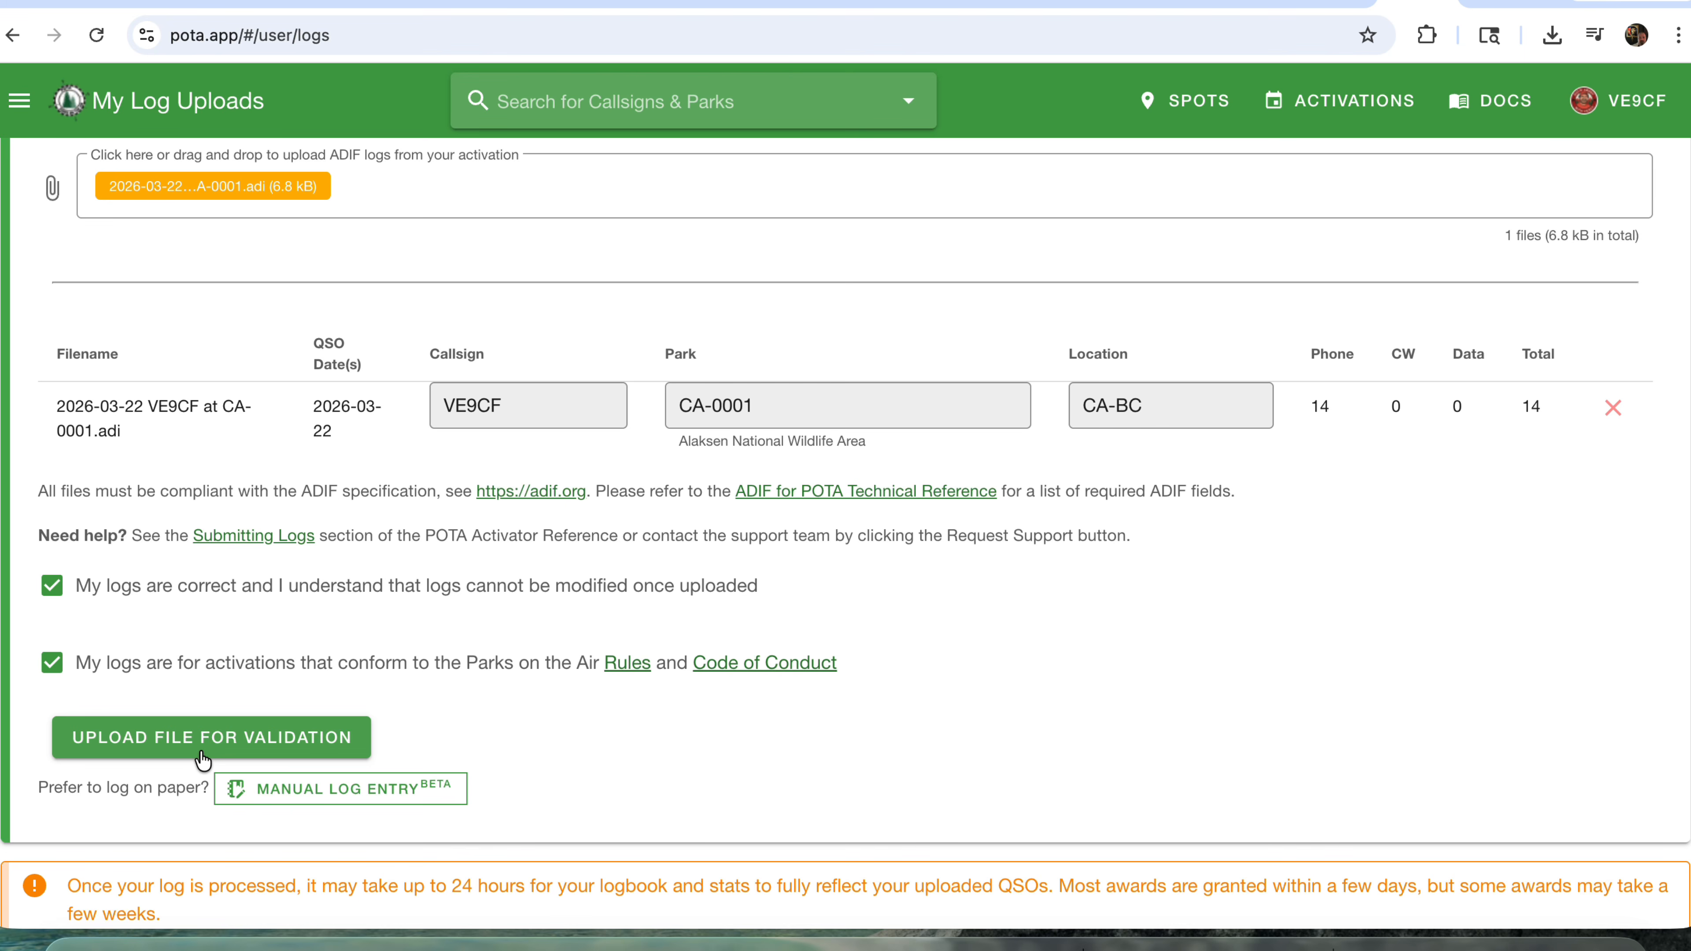
# Review the Uploaded Logs table for the processing status and accepted QSOs of previous submissions.
pyautogui.scroll(-7, 260, 603)
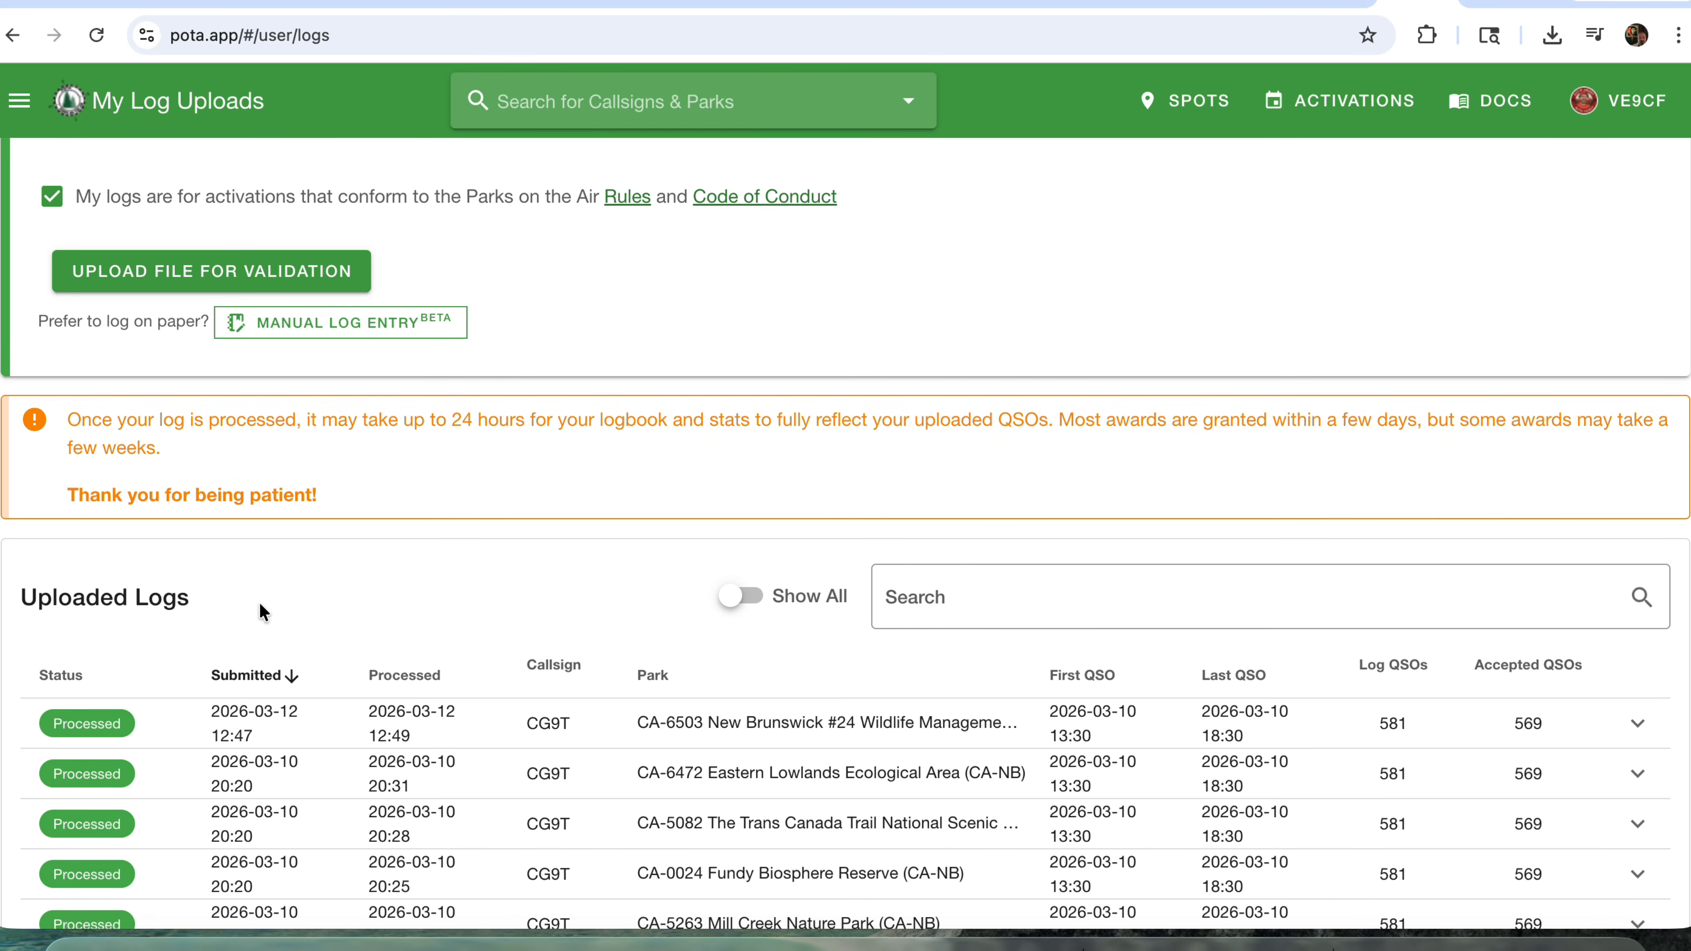
pyautogui.scroll(-3, 259, 605)
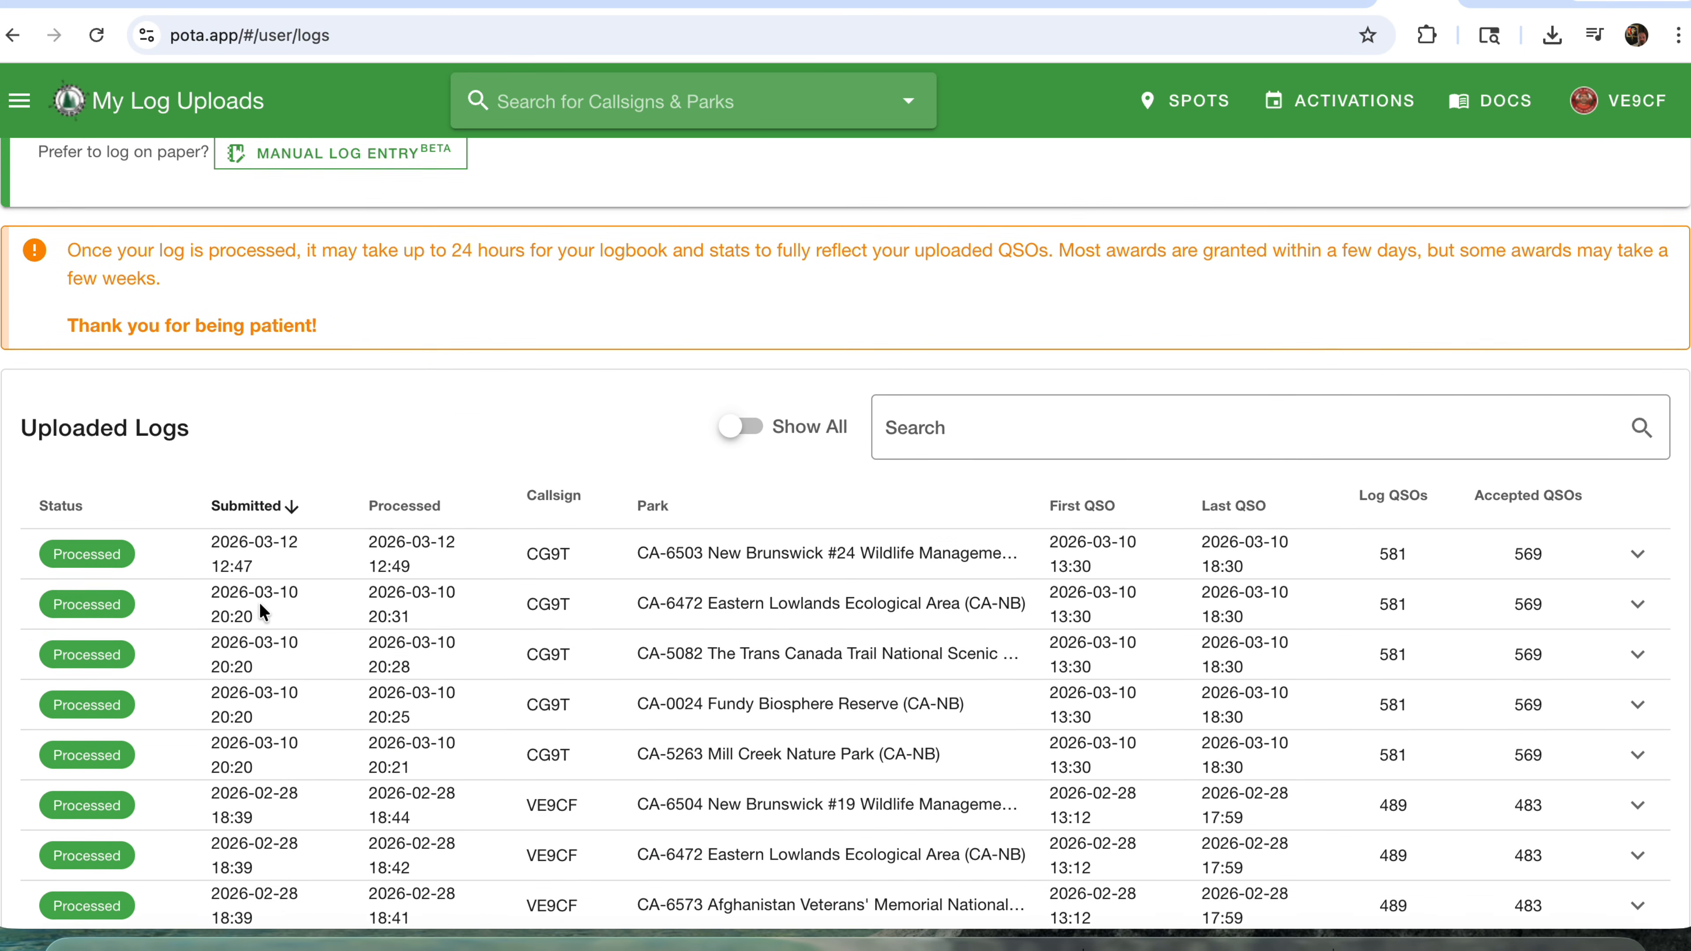
pyautogui.scroll(-1, 259, 603)
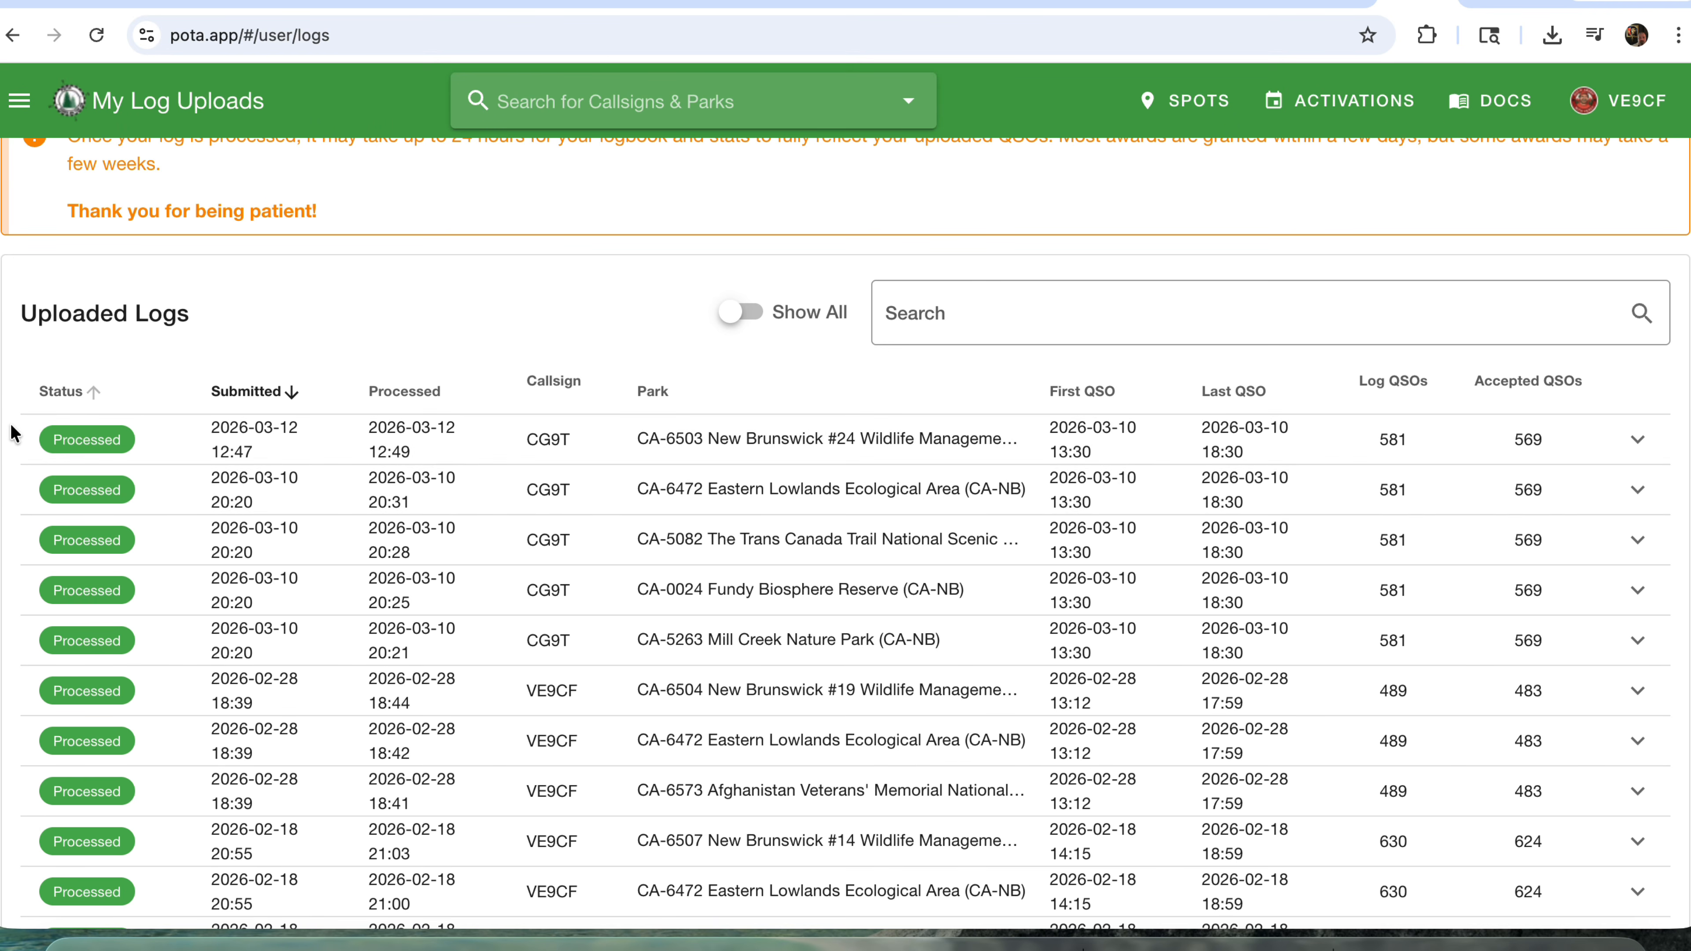
# Open the My Activations page and look through the list of credited park activations.
pyautogui.click(20, 101)
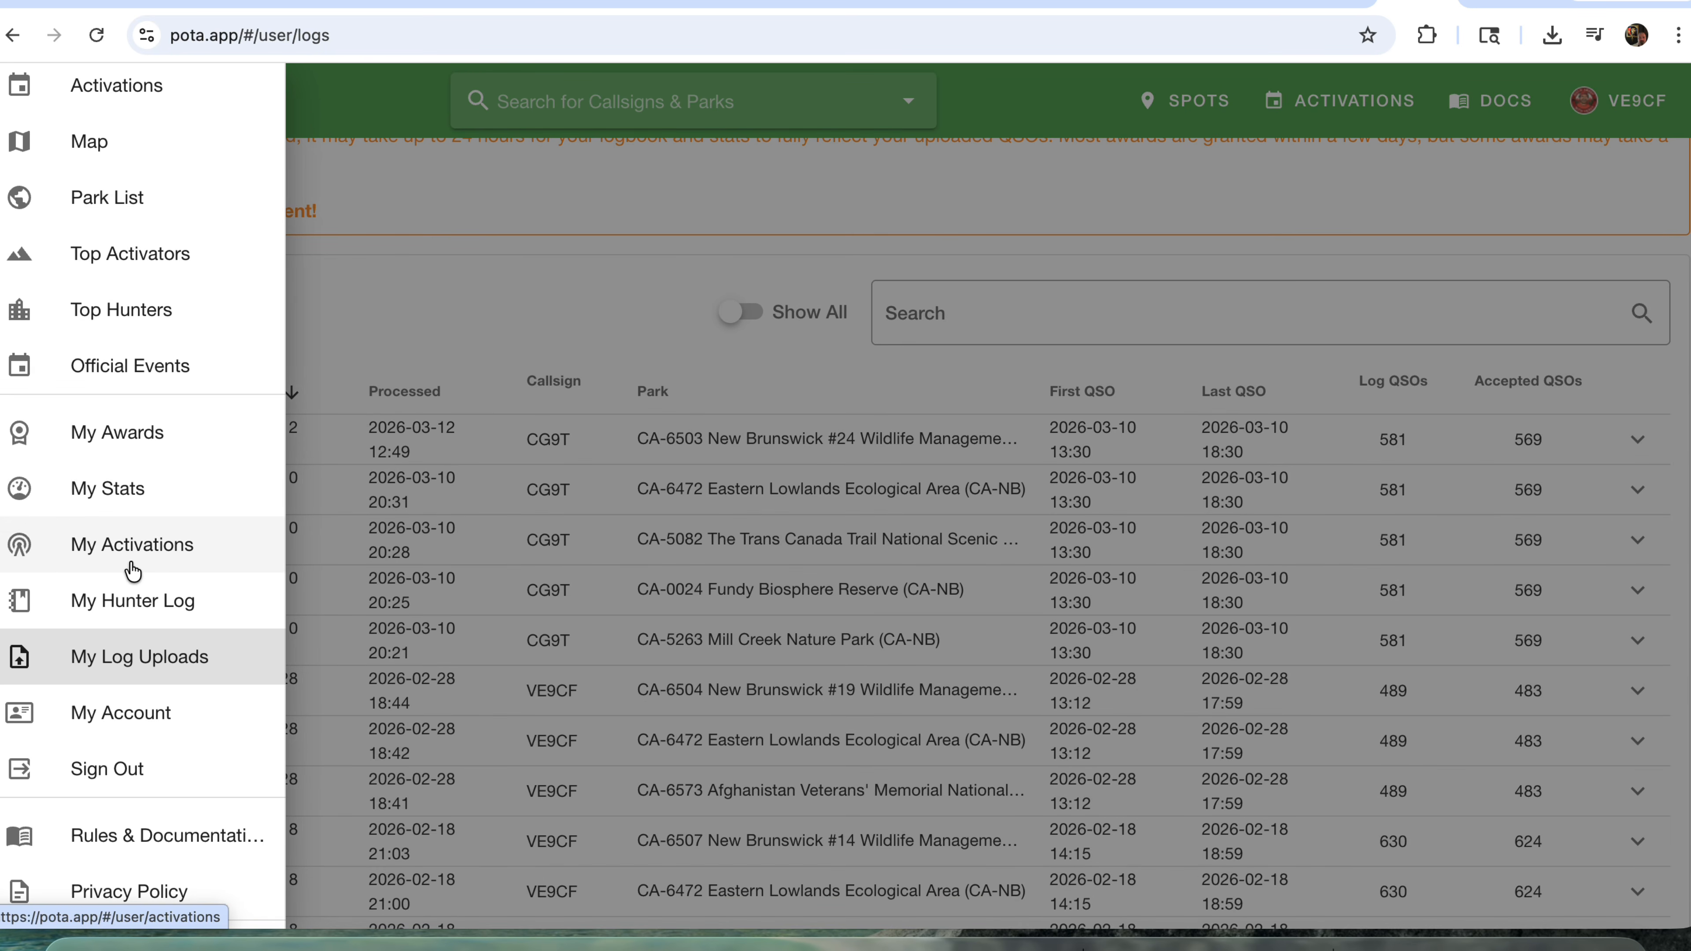
pyautogui.click(371, 203)
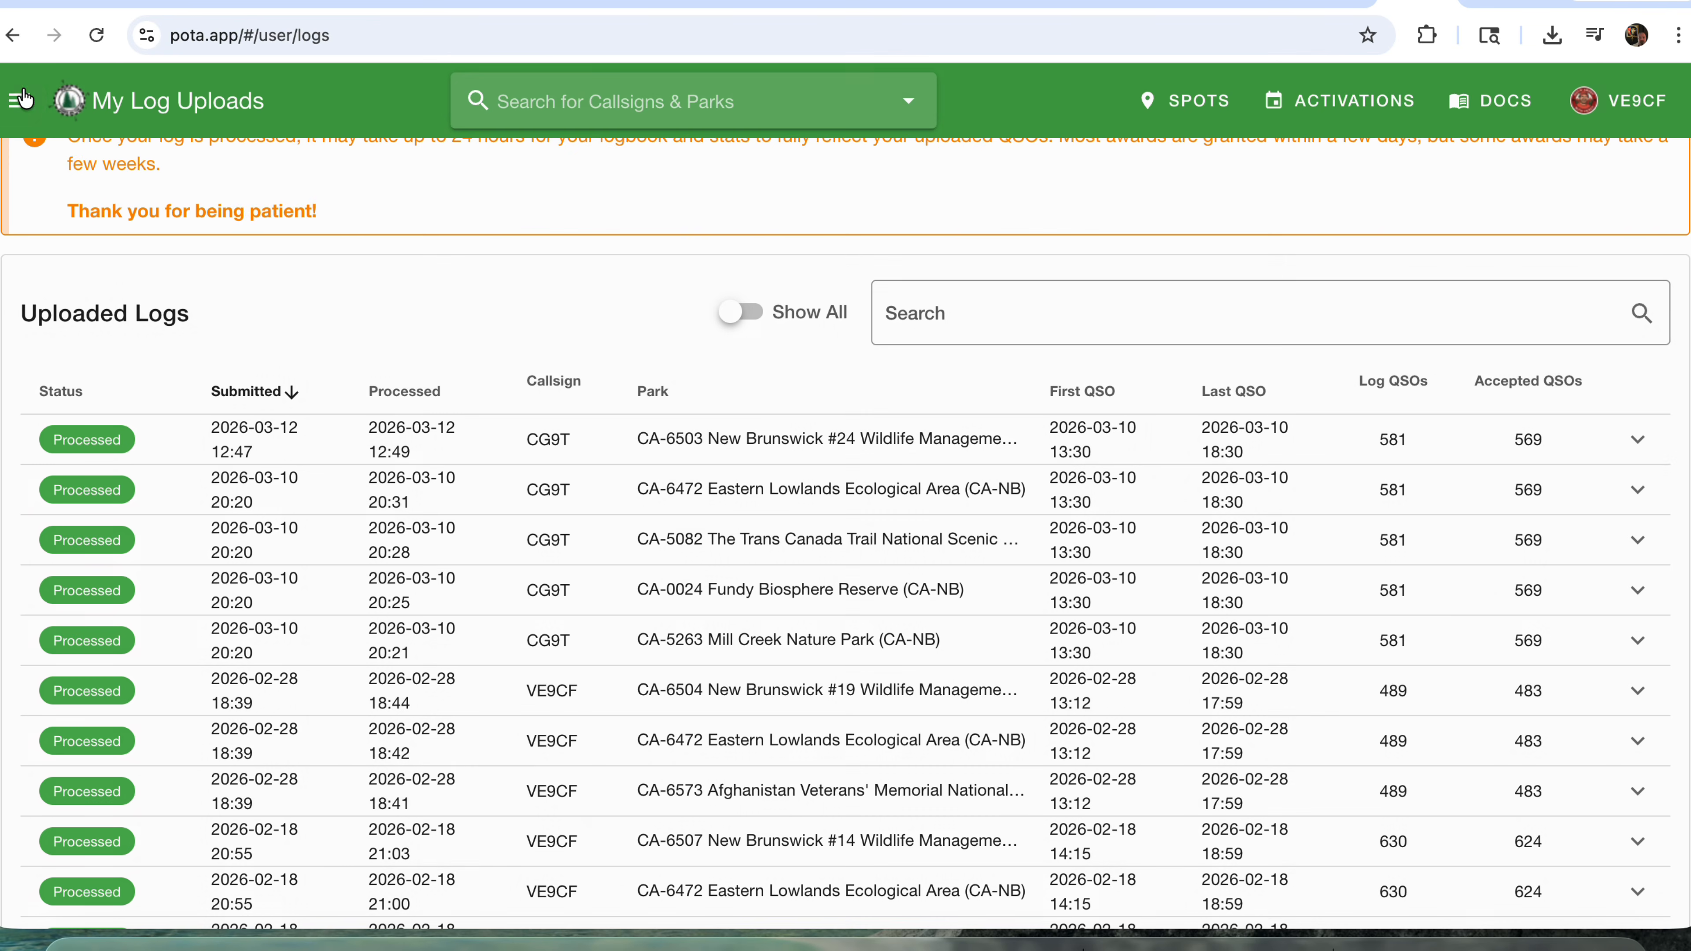
pyautogui.click(19, 103)
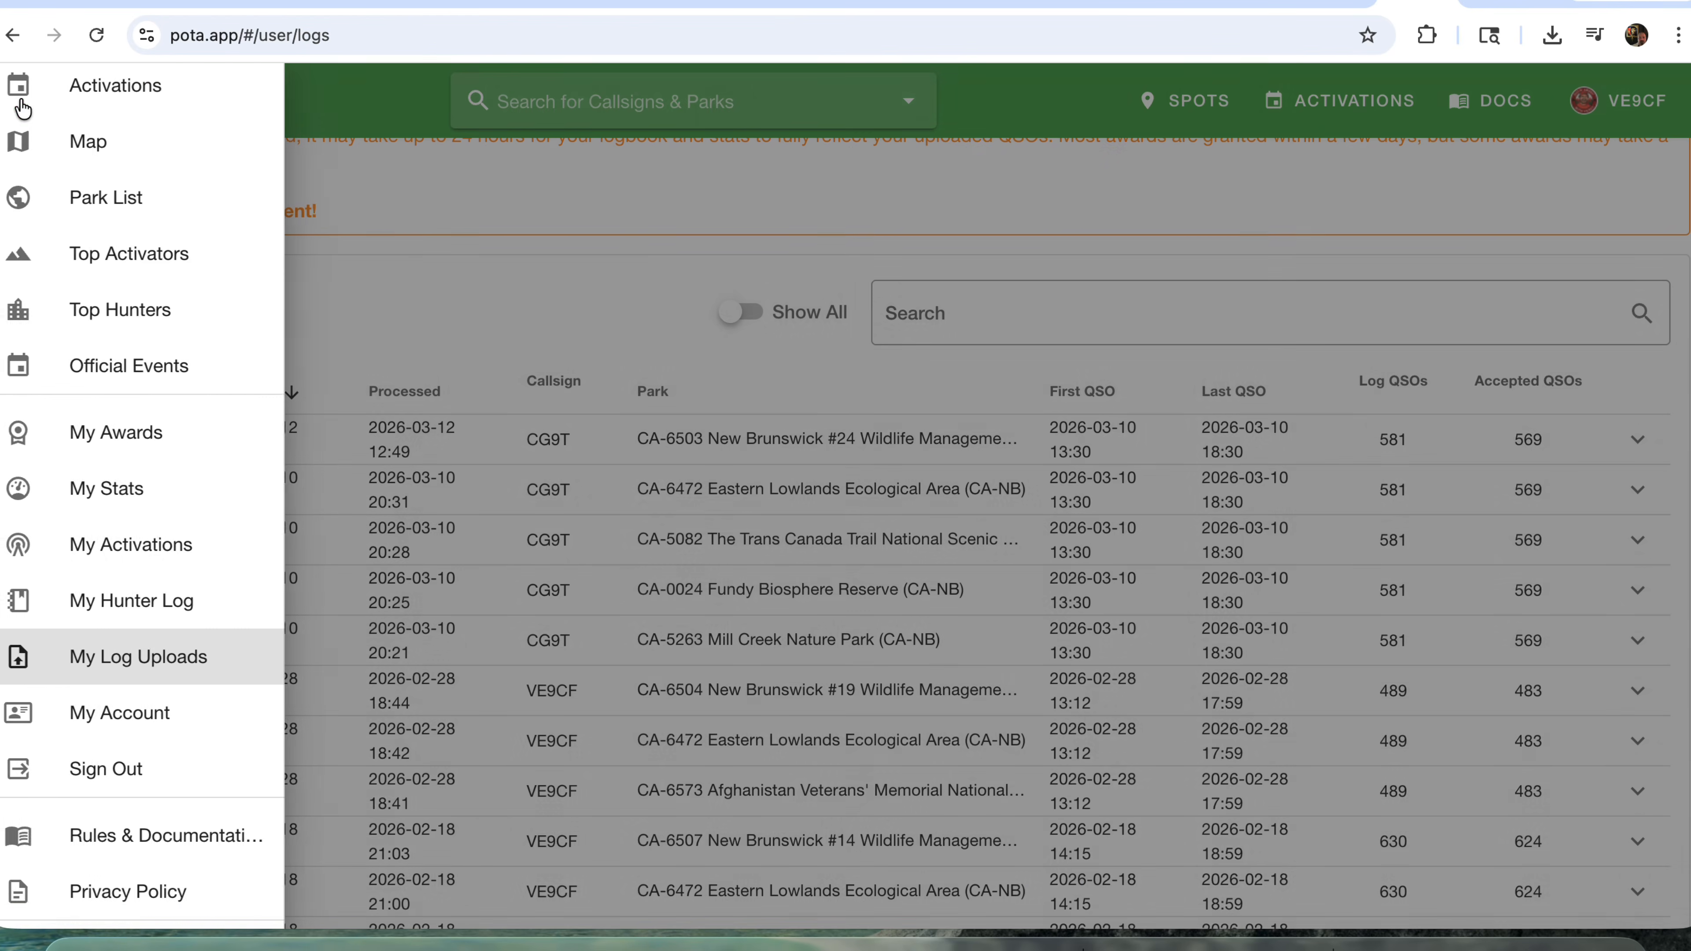
pyautogui.click(177, 552)
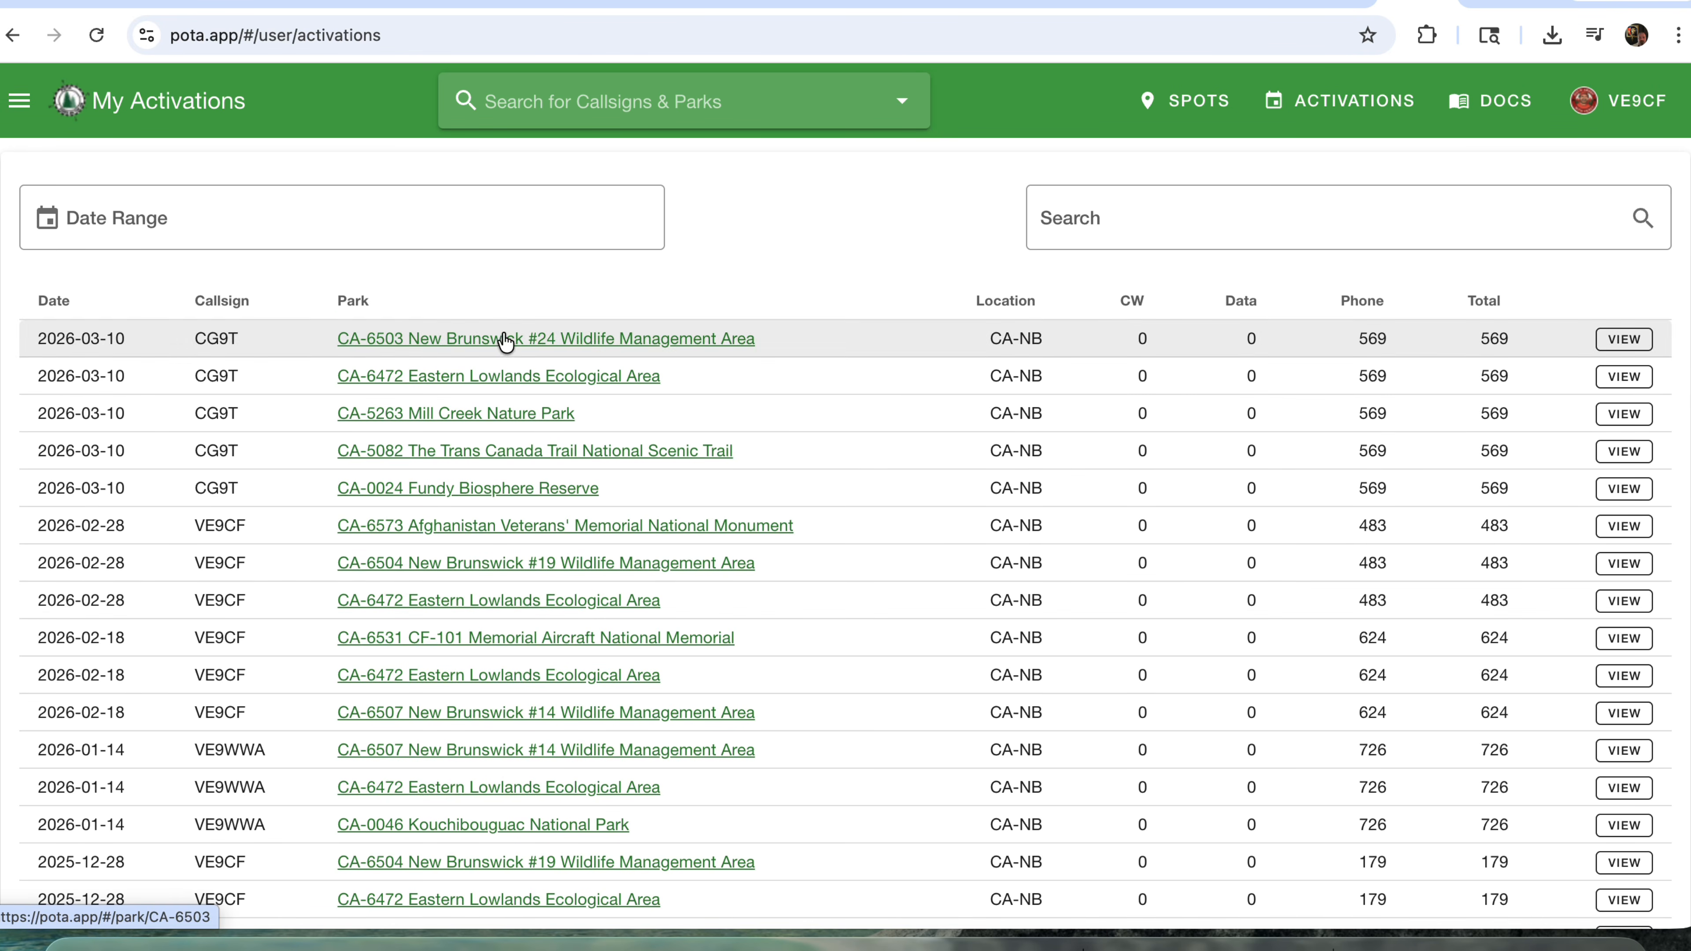
pyautogui.scroll(-2, 476, 710)
pyautogui.scroll(2, 475, 710)
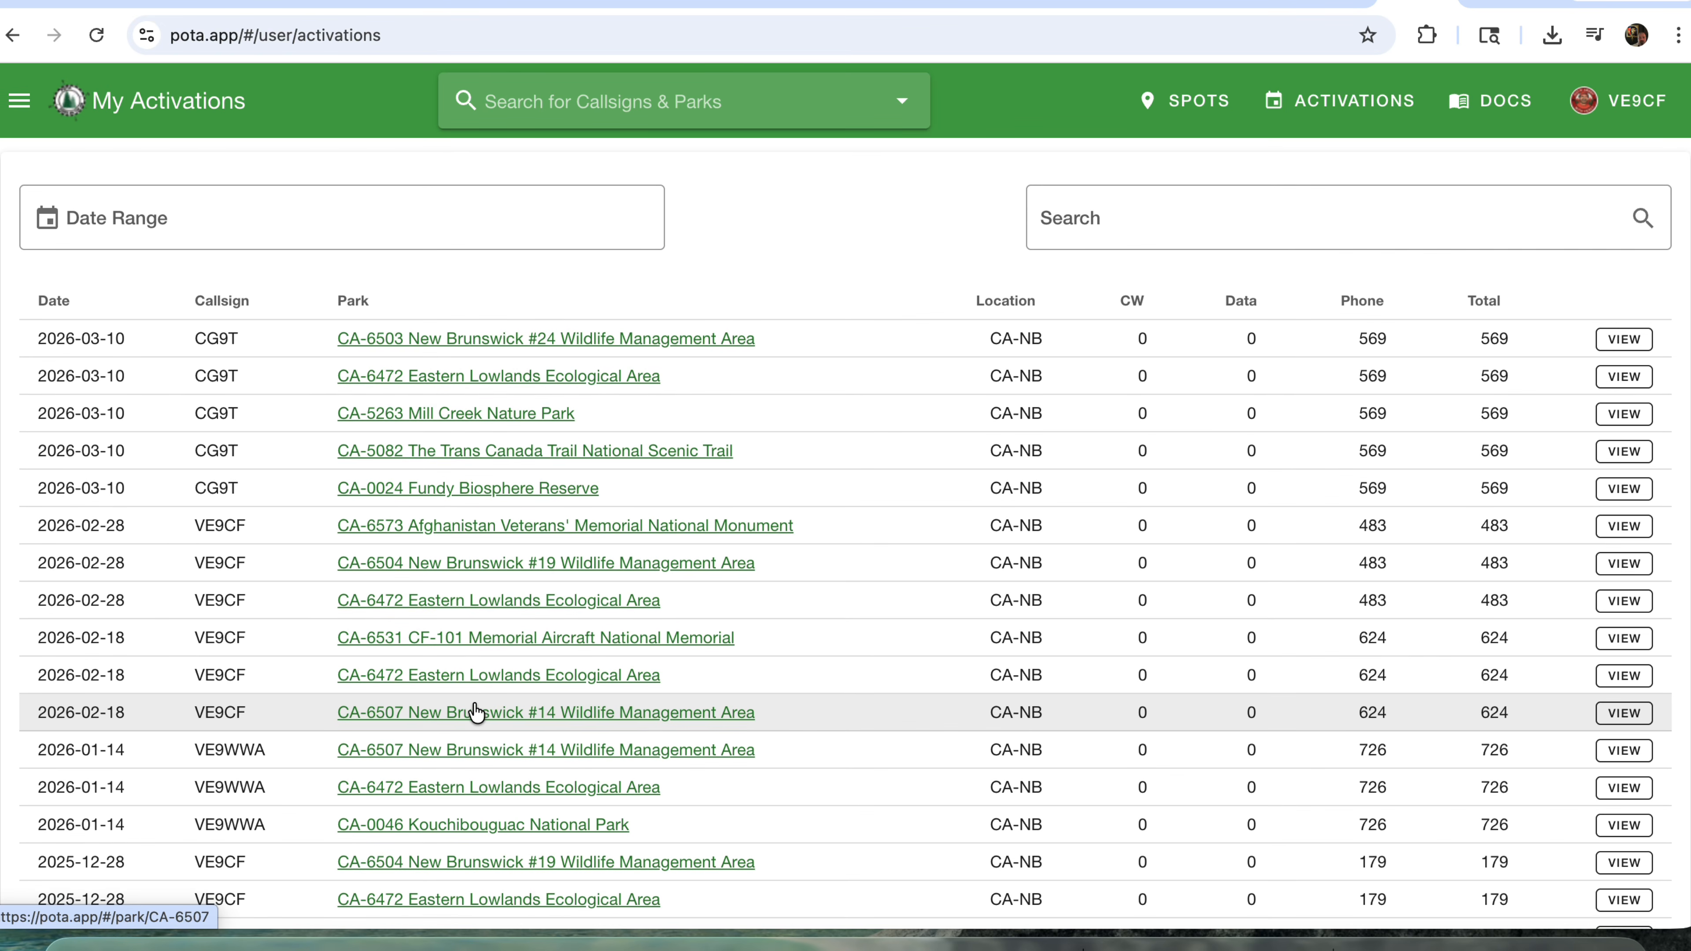